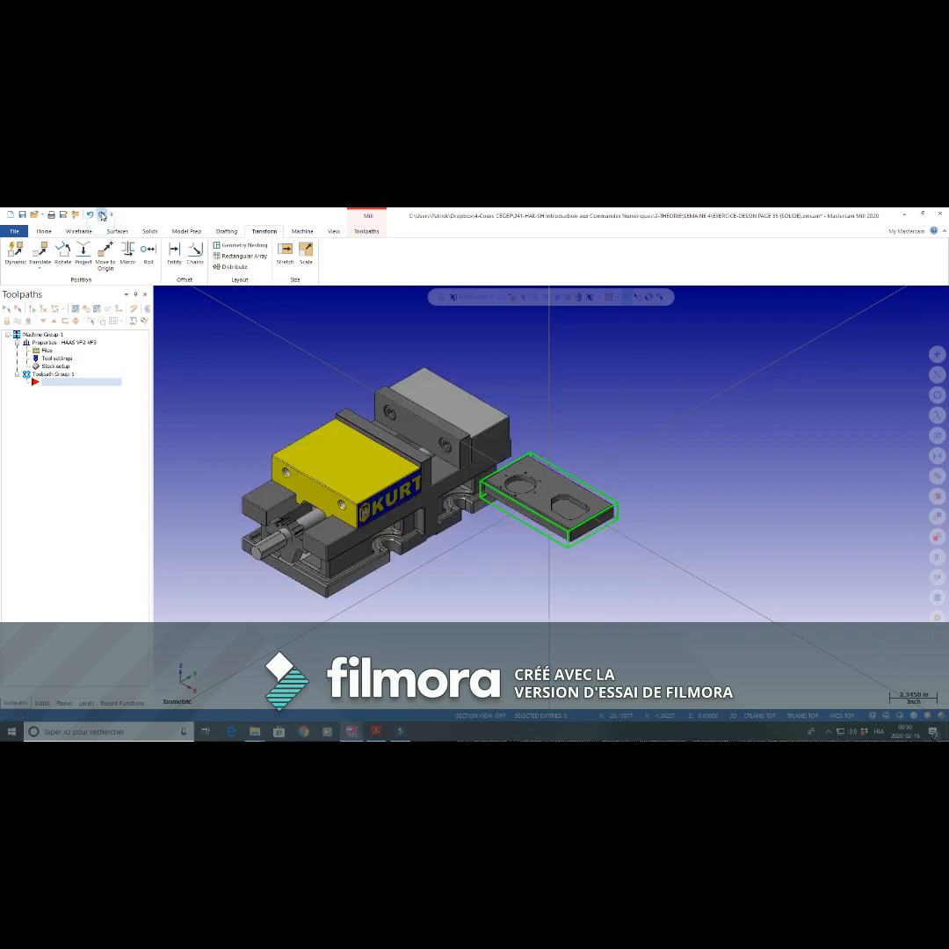
Redo the previously undone moves of the vise's movable jaw and the whole vise
left_click(101, 215)
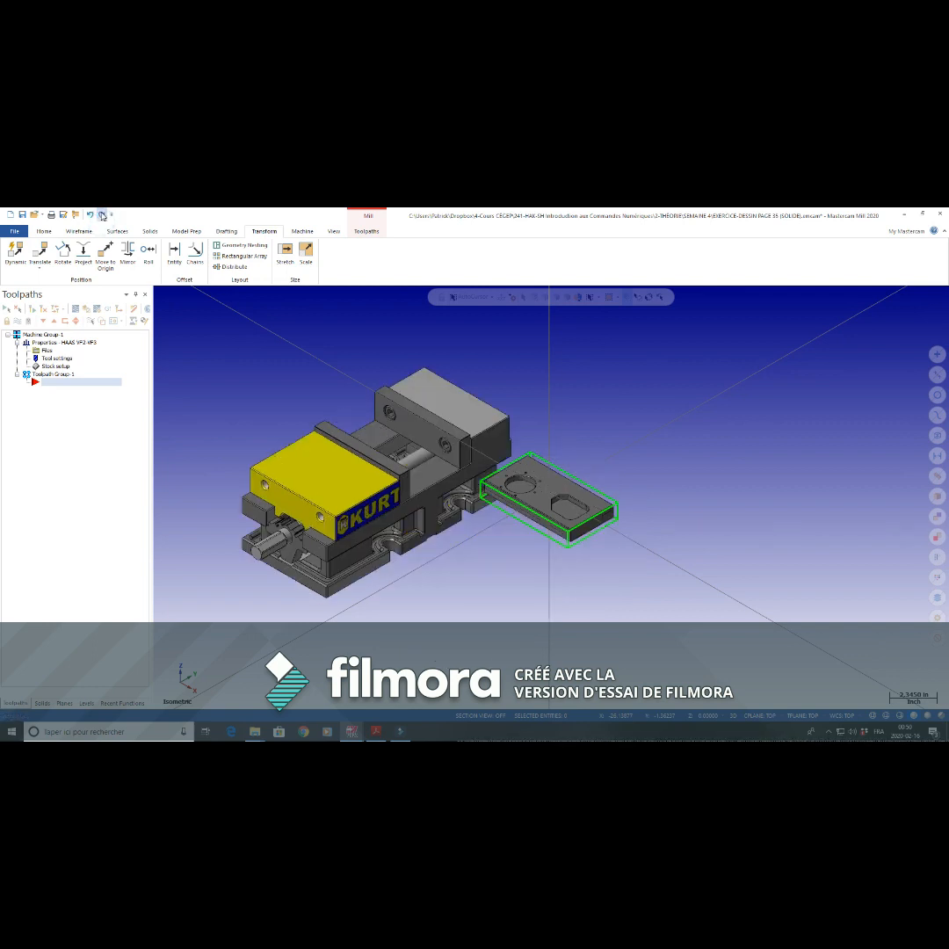
left_click(102, 215)
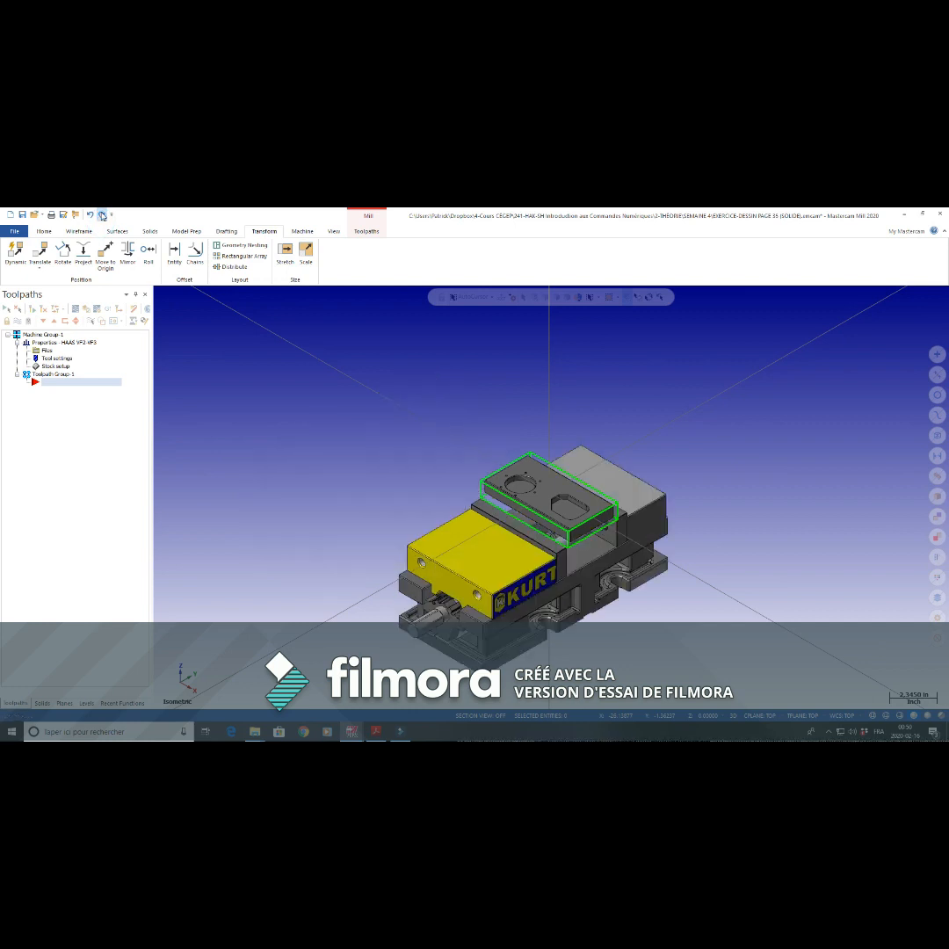
left_click(102, 215)
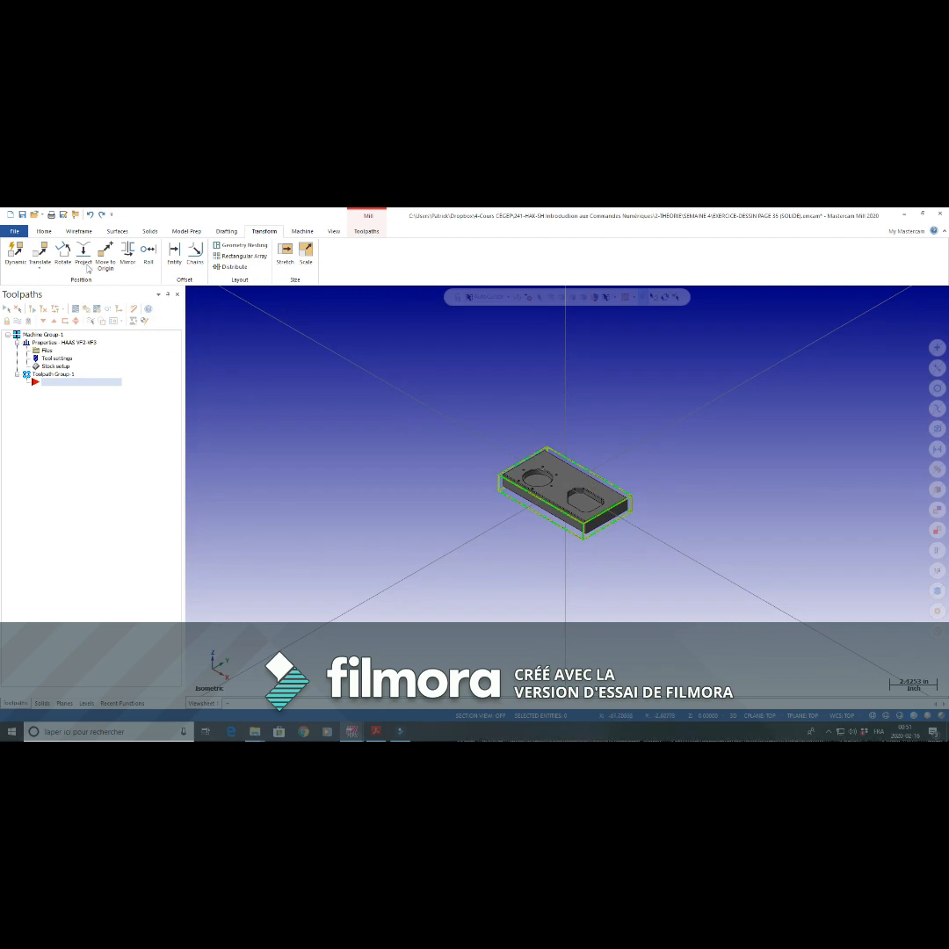
Merge the file 1- KURT-3620V.emcam from the SEMAINE 4 folder into the current part
left_click(14, 231)
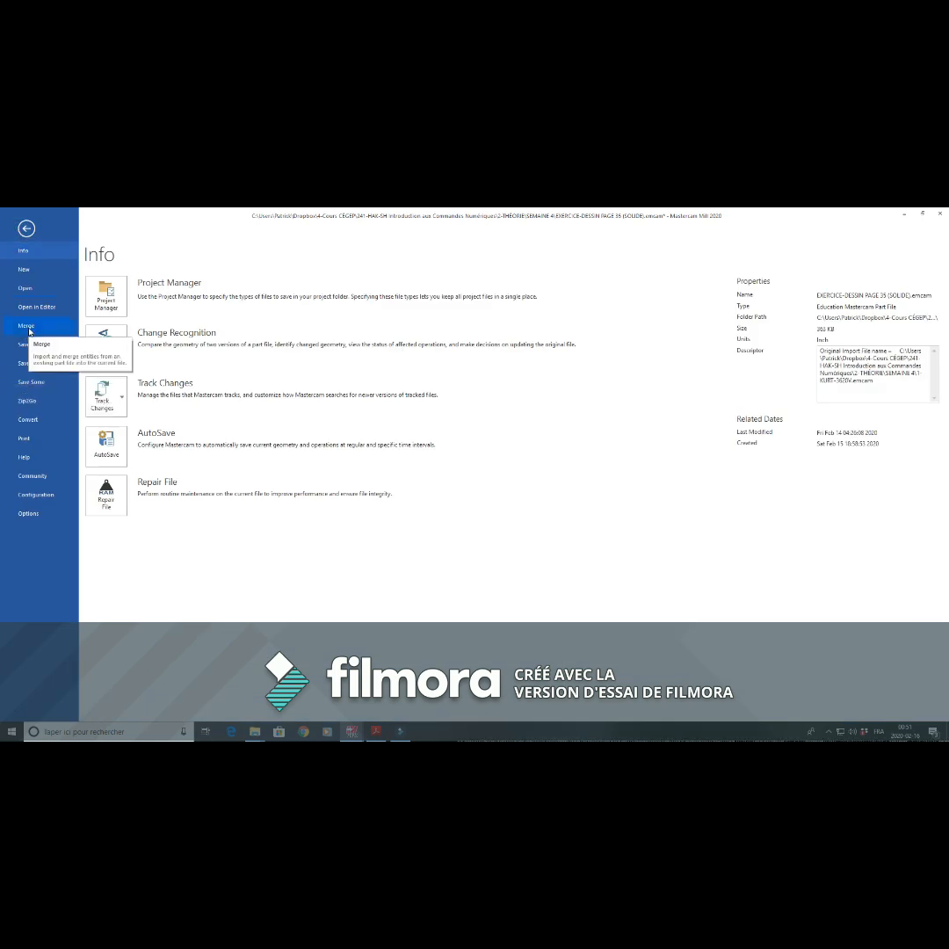
left_click(32, 330)
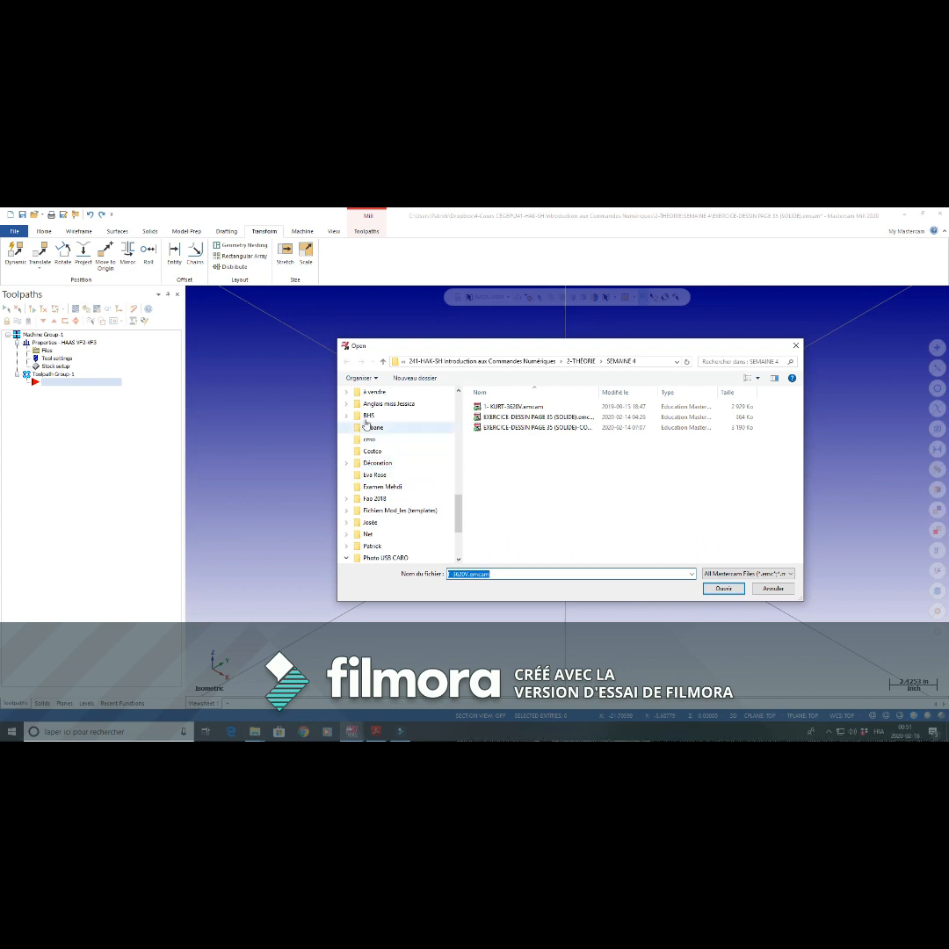
left_click(512, 406)
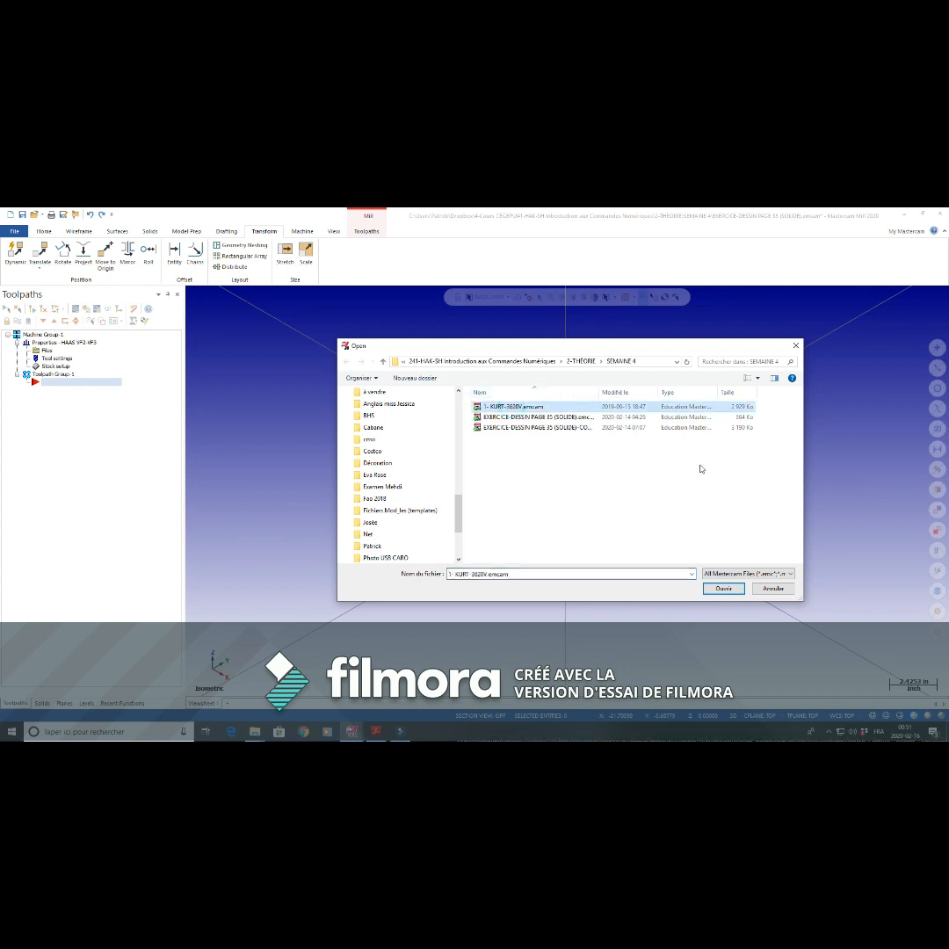
left_click(725, 590)
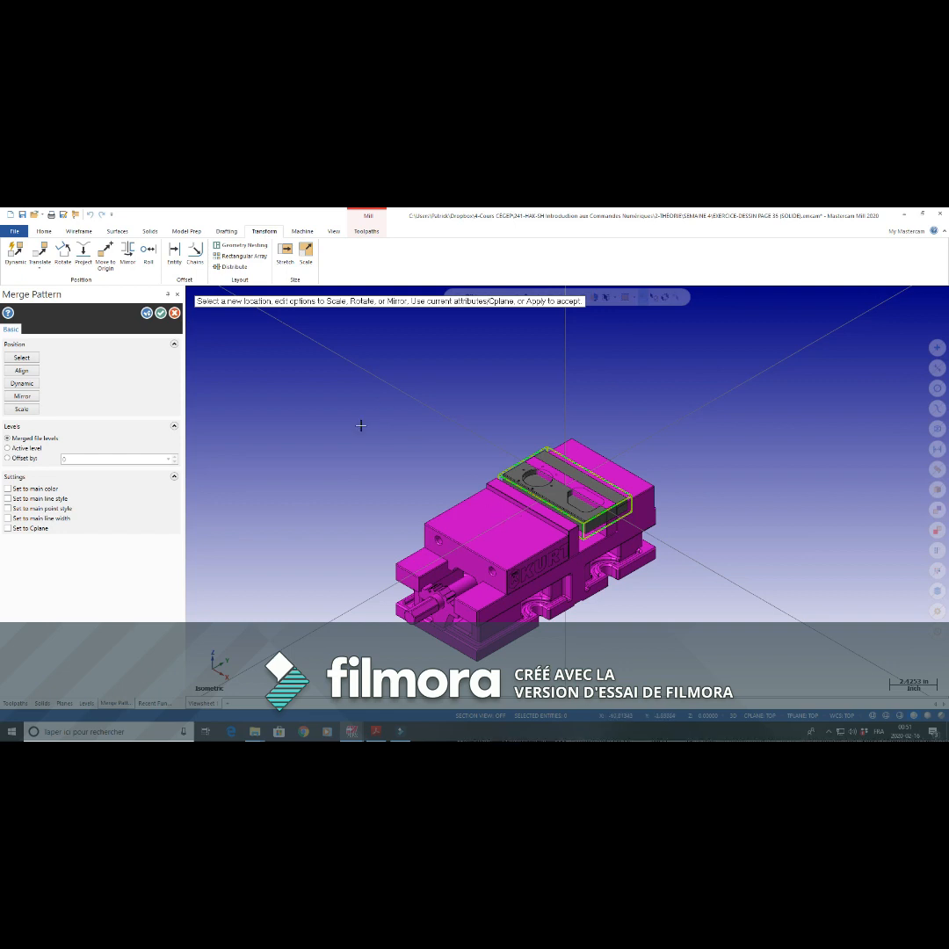
Dynamically move all entities on the ETAU KURT 2 level clear of the part, placing the vise beside it, and accept the merge
left_click(25, 384)
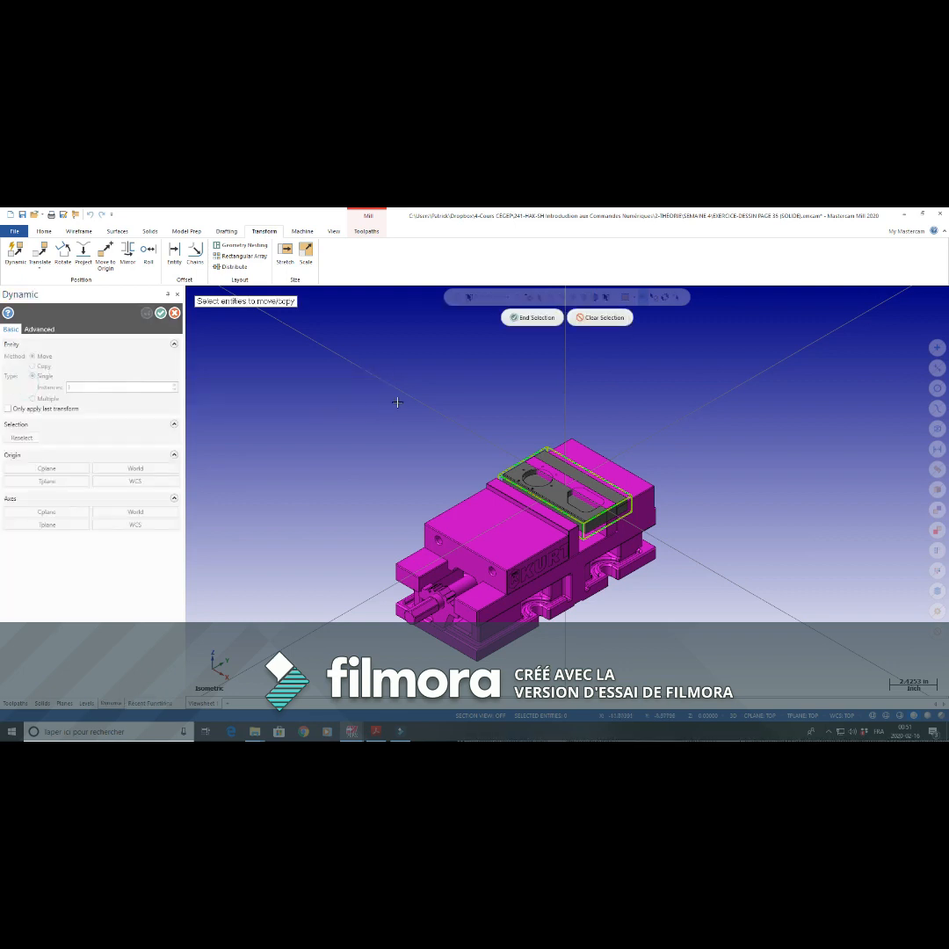
left_click(415, 554)
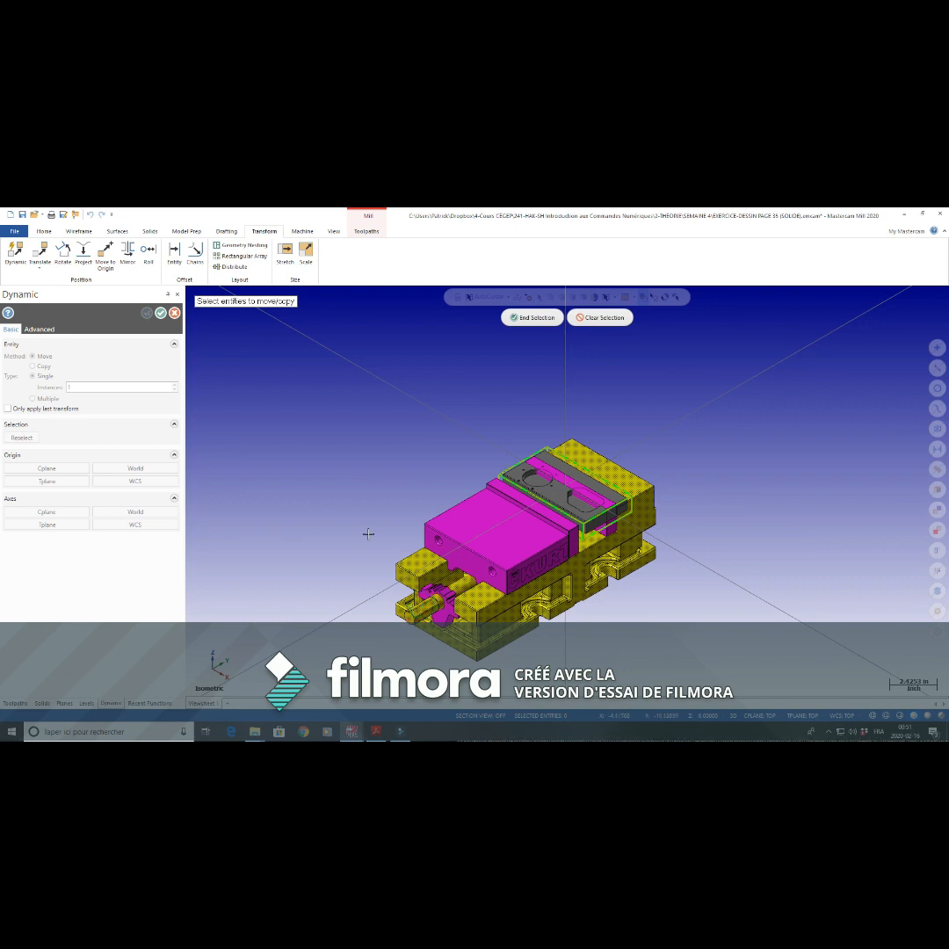
left_click(937, 593)
left_click(25, 480)
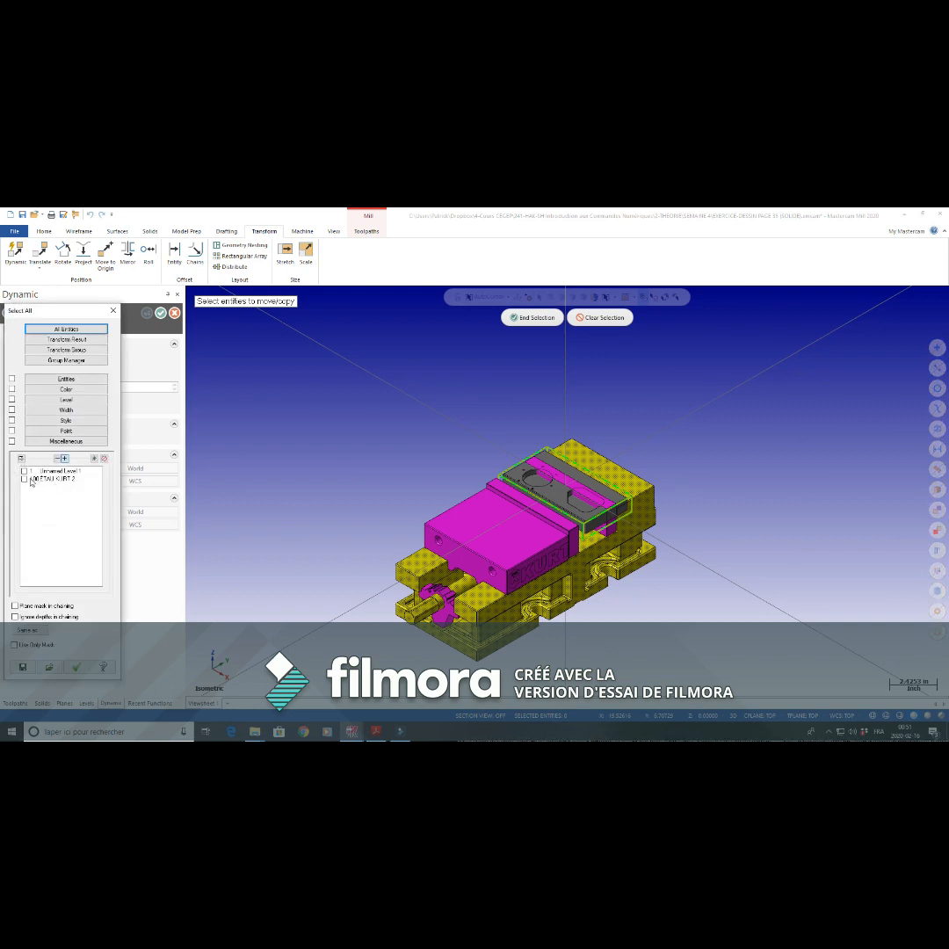
left_click(24, 480)
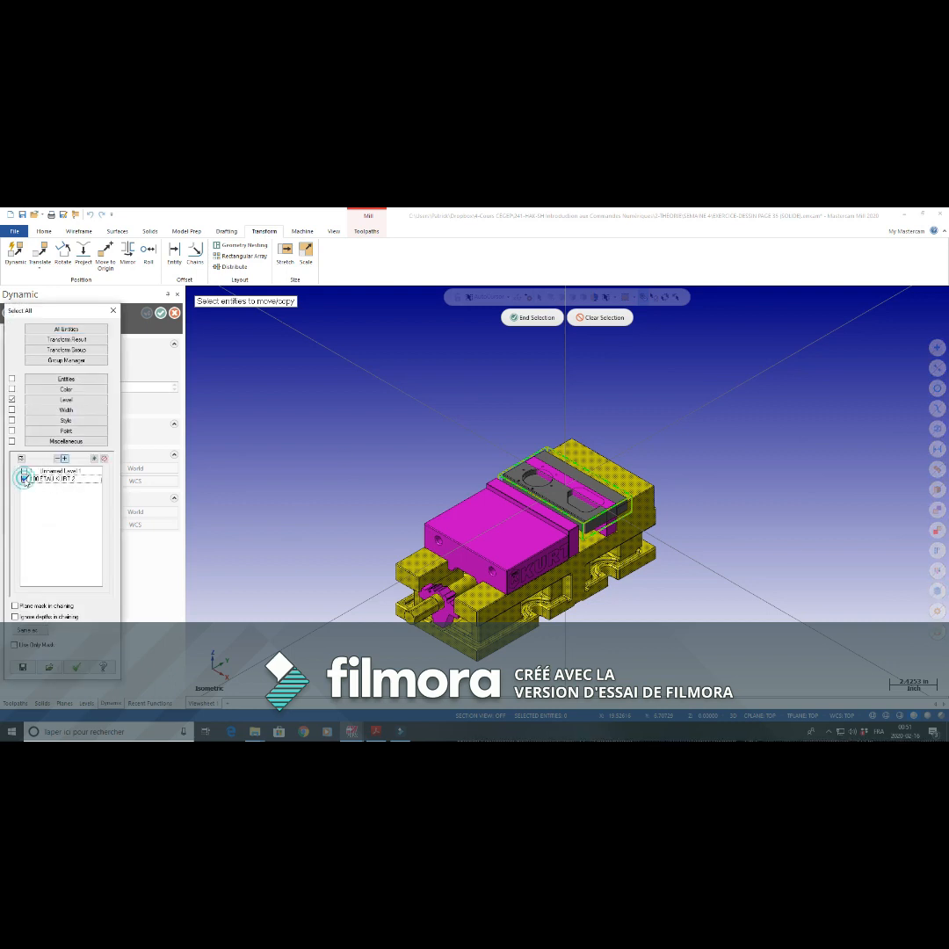
left_click(75, 666)
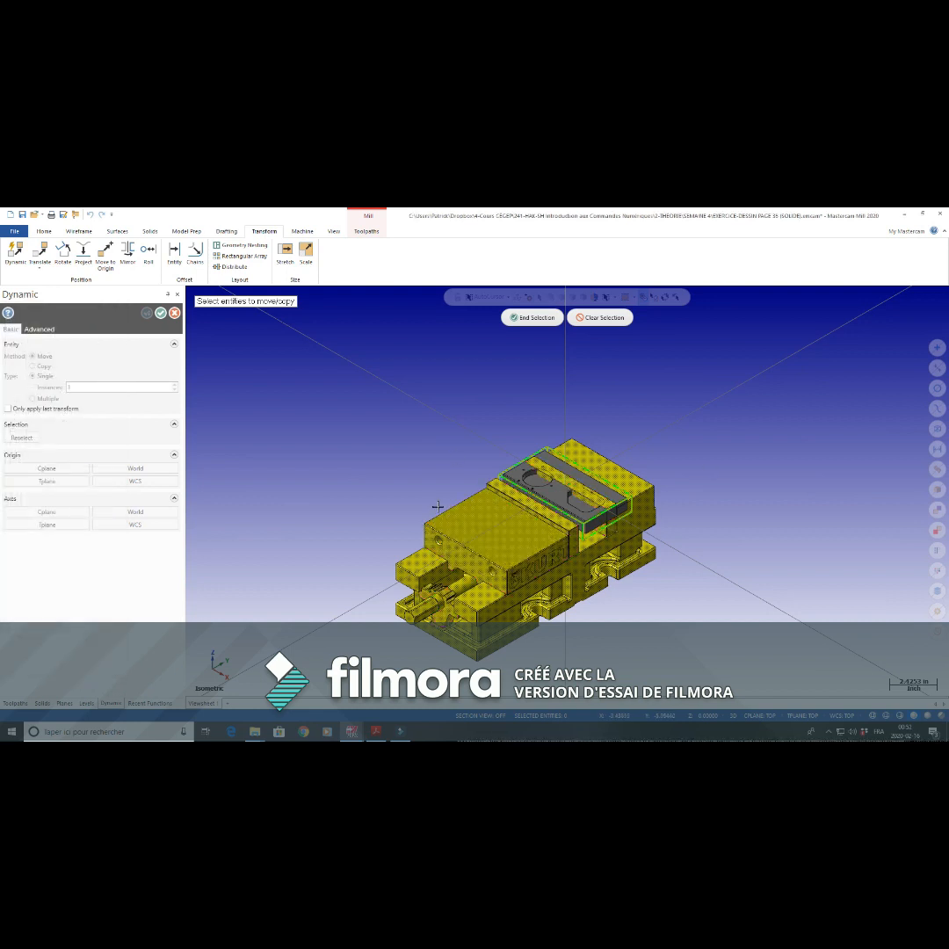
left_click(534, 318)
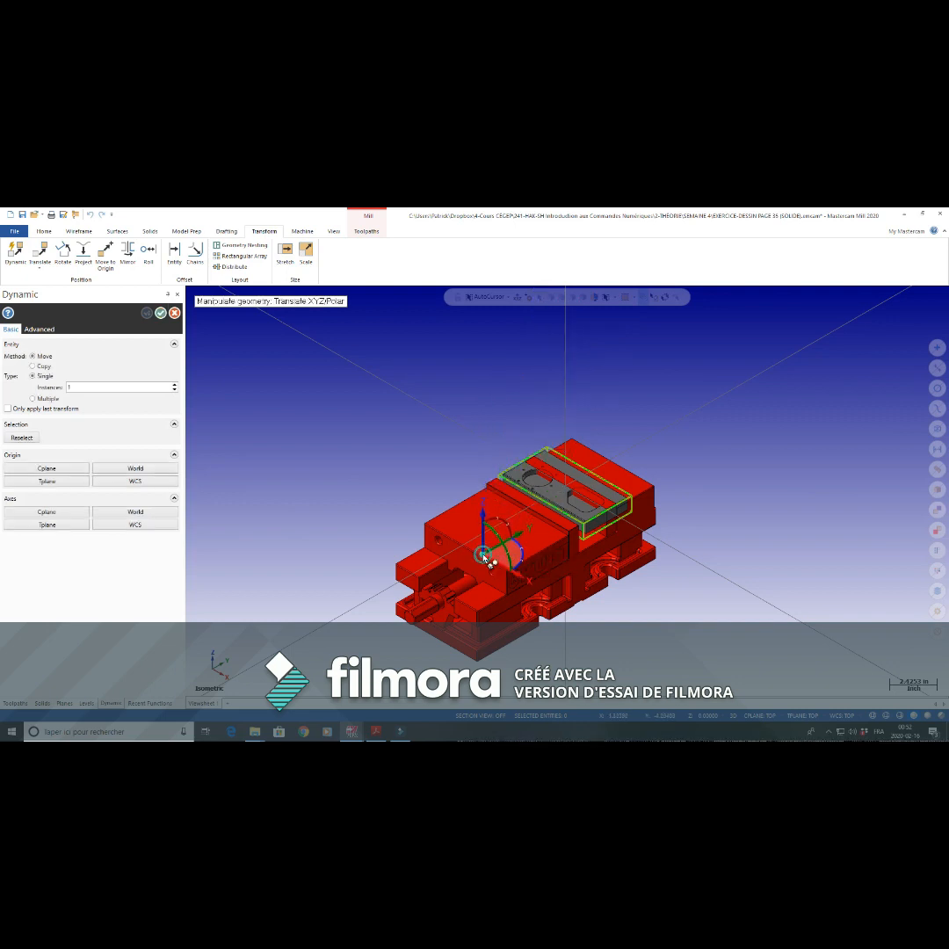
left_click(483, 555)
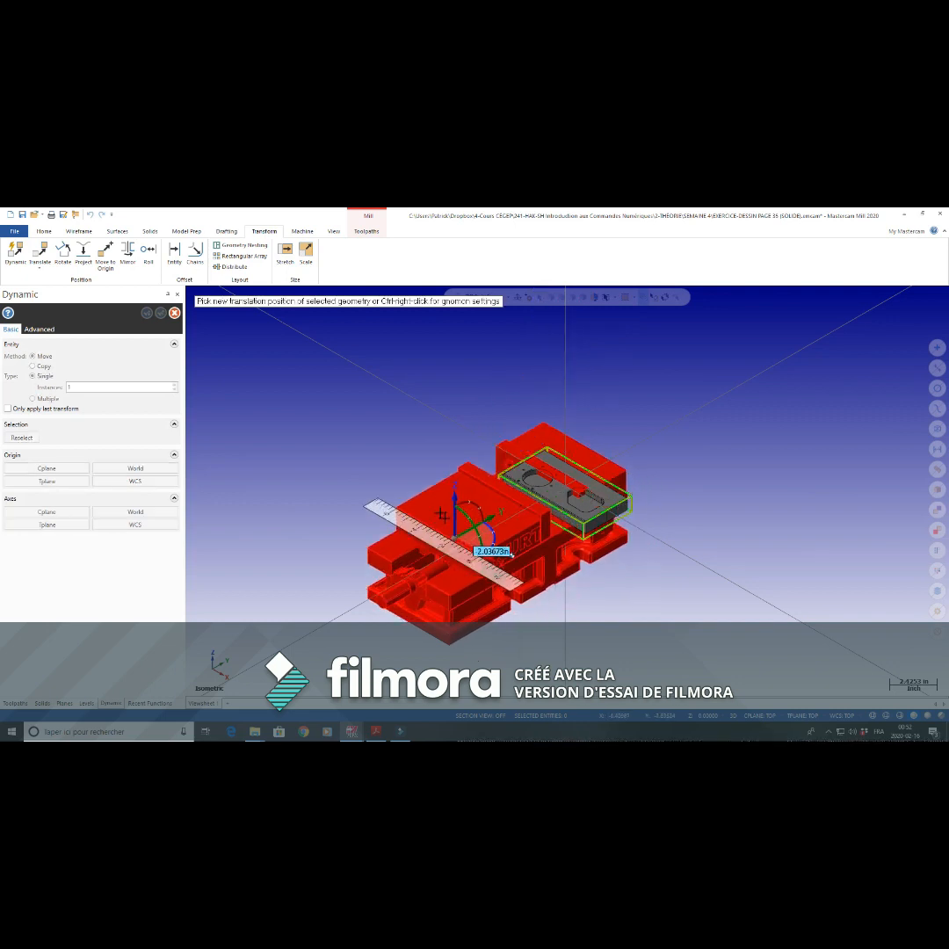
left_click(368, 439)
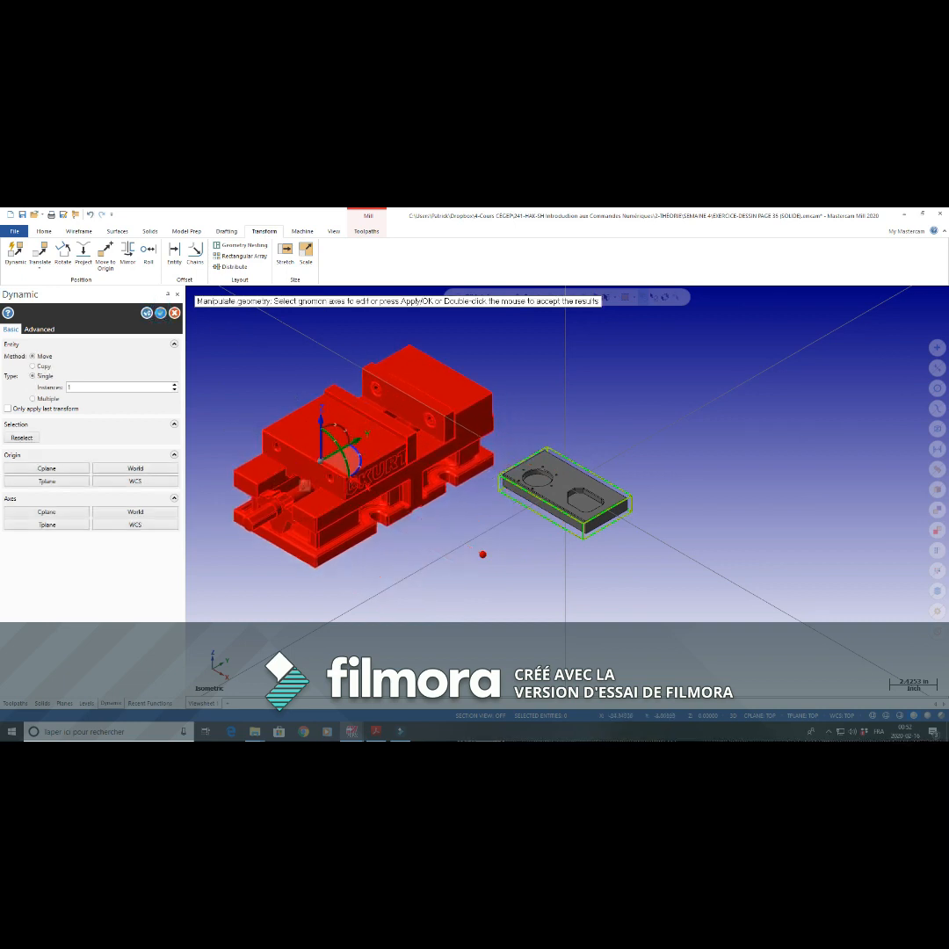
left_click(161, 313)
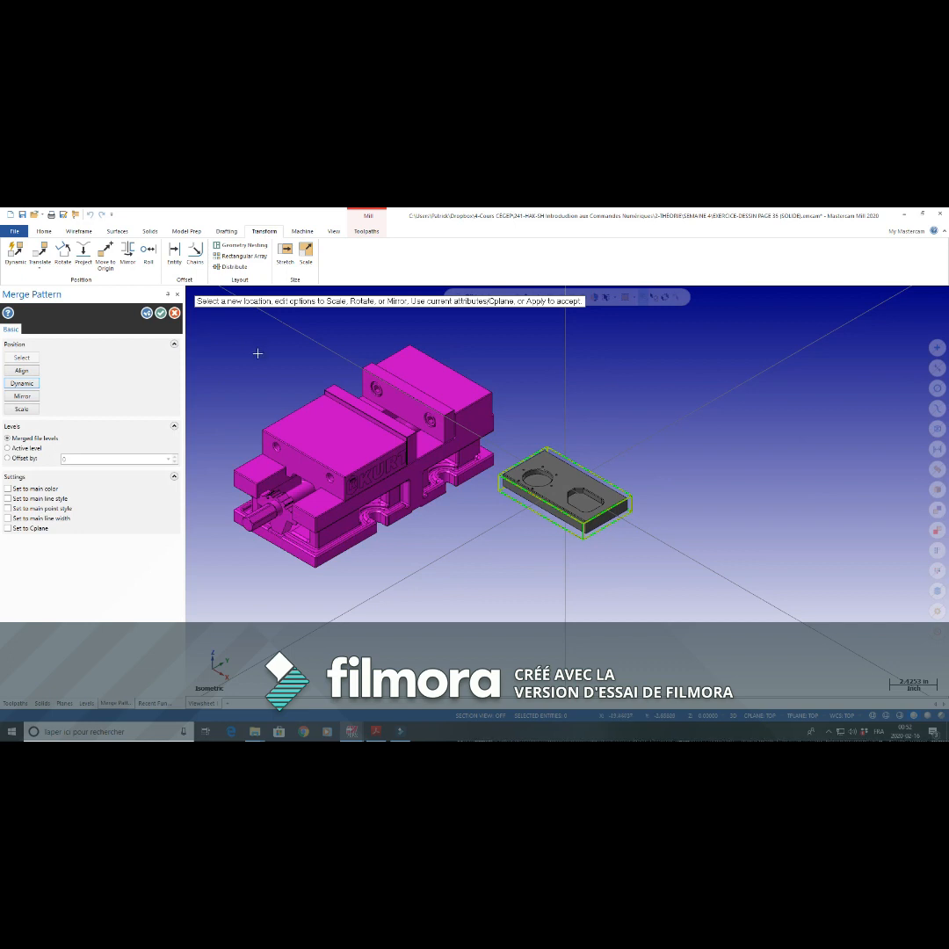
left_click(161, 313)
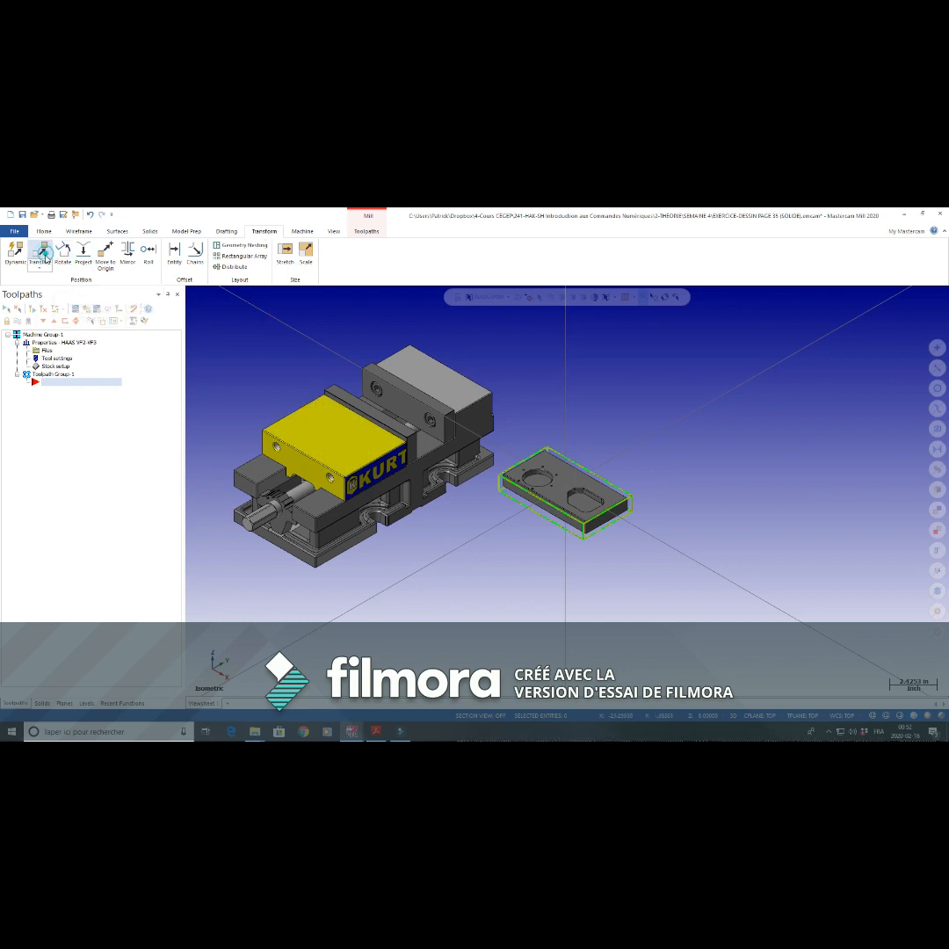
Select the vise's yellow movable jaw, its jaw plate and attached parts as the entities to move with Translate
left_click(40, 253)
left_click(303, 446)
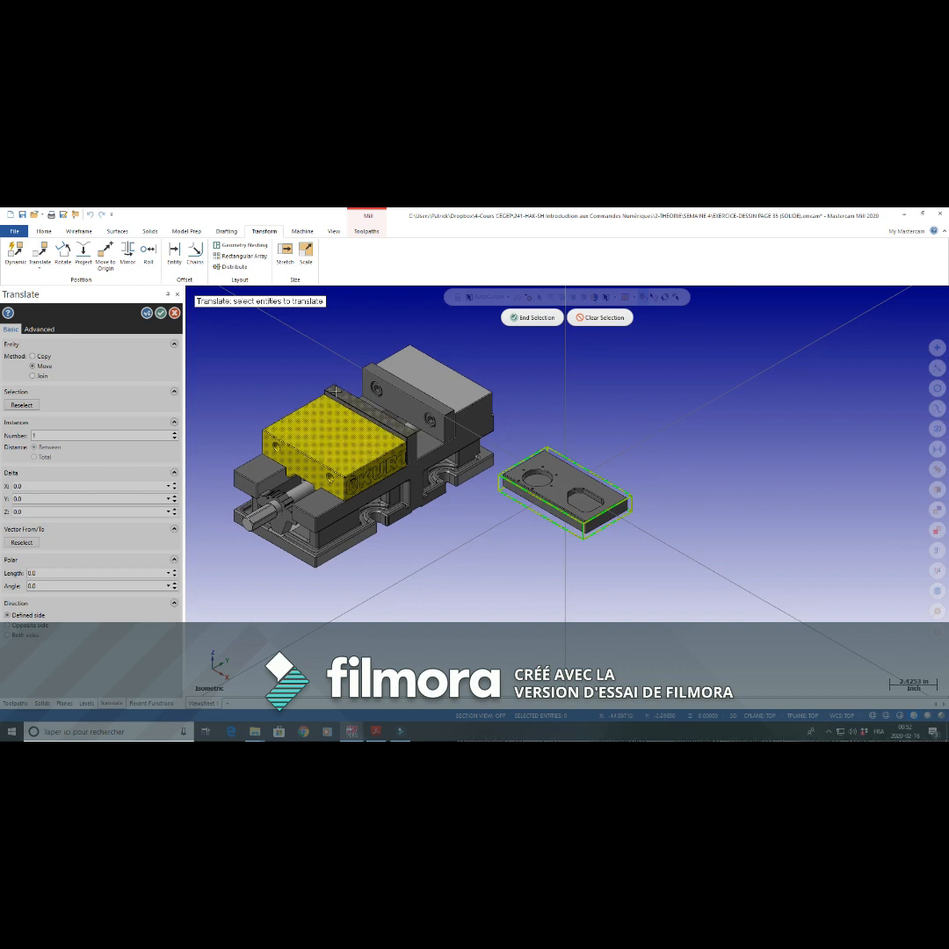
middle_click_drag(364, 431, 554, 369)
scroll(553, 370, "up", 4)
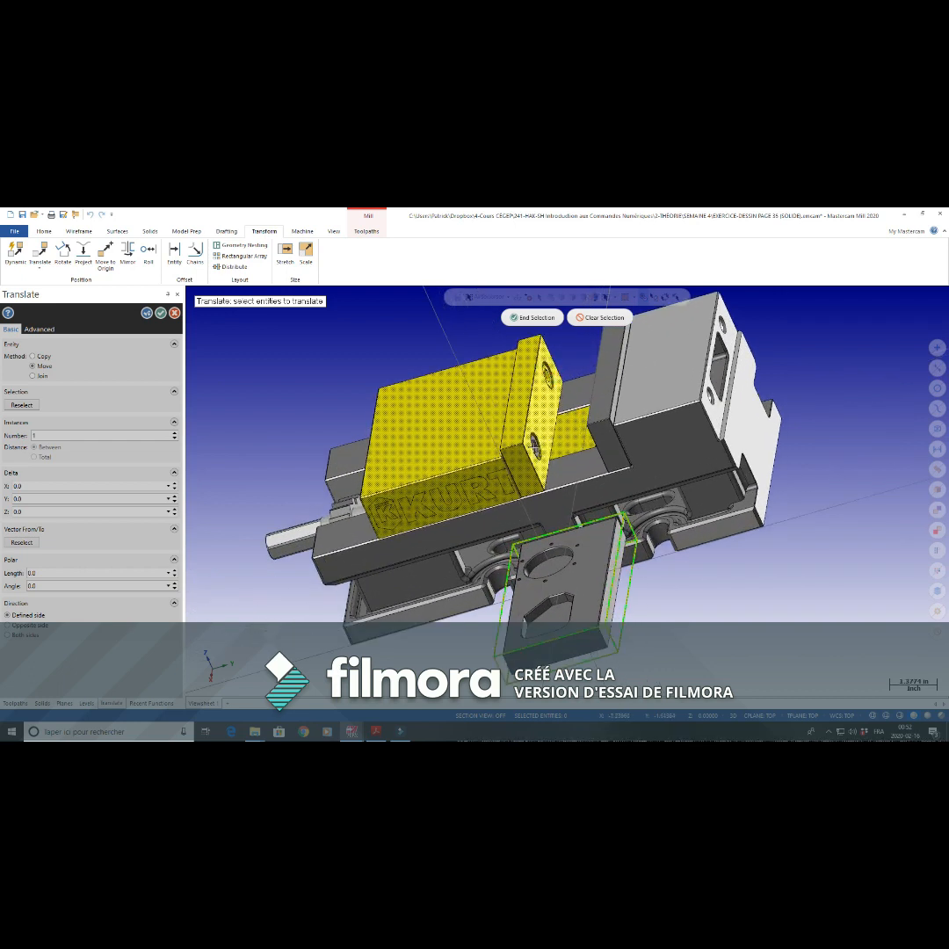
middle_click_drag(347, 409, 515, 518)
scroll(515, 519, "up", 2)
scroll(515, 518, "down", 3)
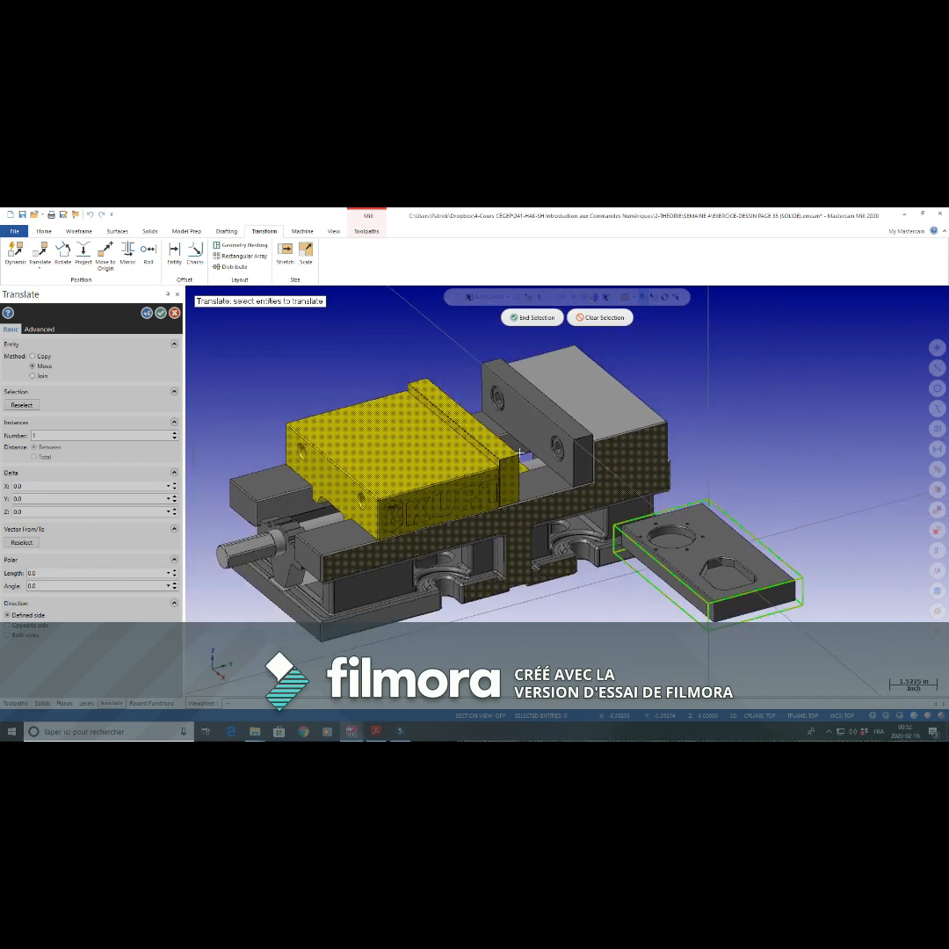
left_click(530, 318)
Translate the movable jaw with a Y delta of -1.5 to open the vise, and clear the result colours
left_click(434, 473)
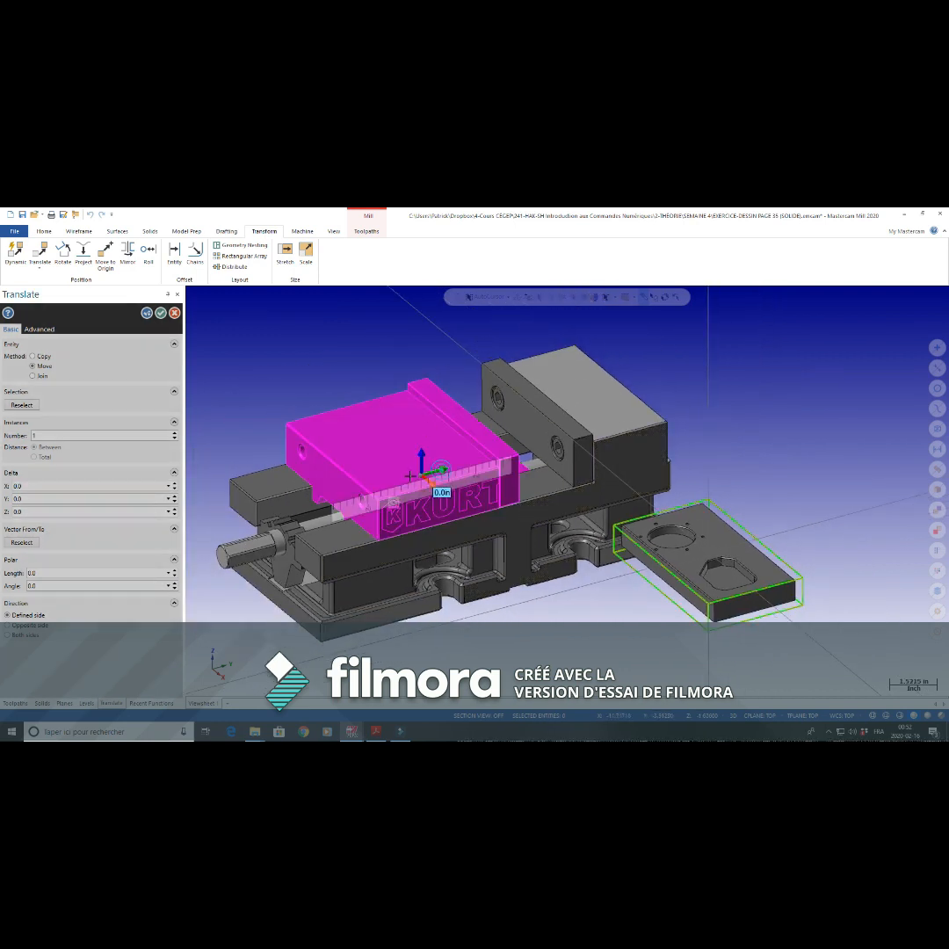
left_click(399, 489)
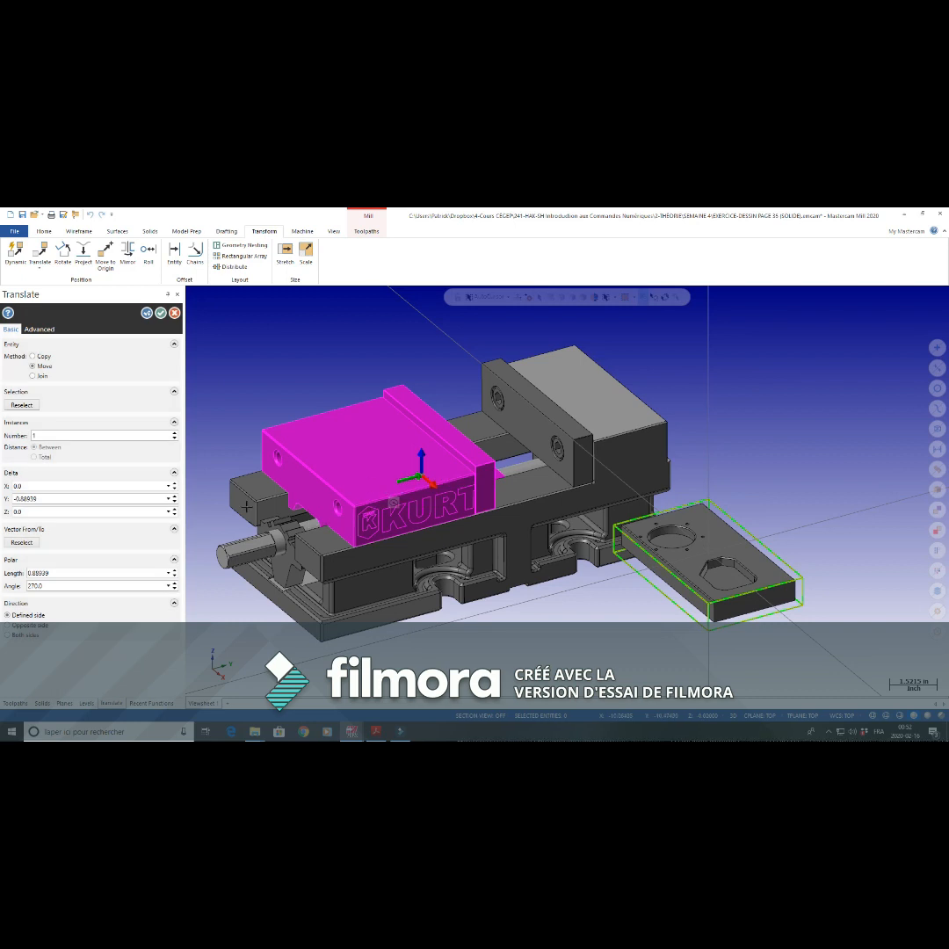
left_click(79, 499)
type("-1.5")
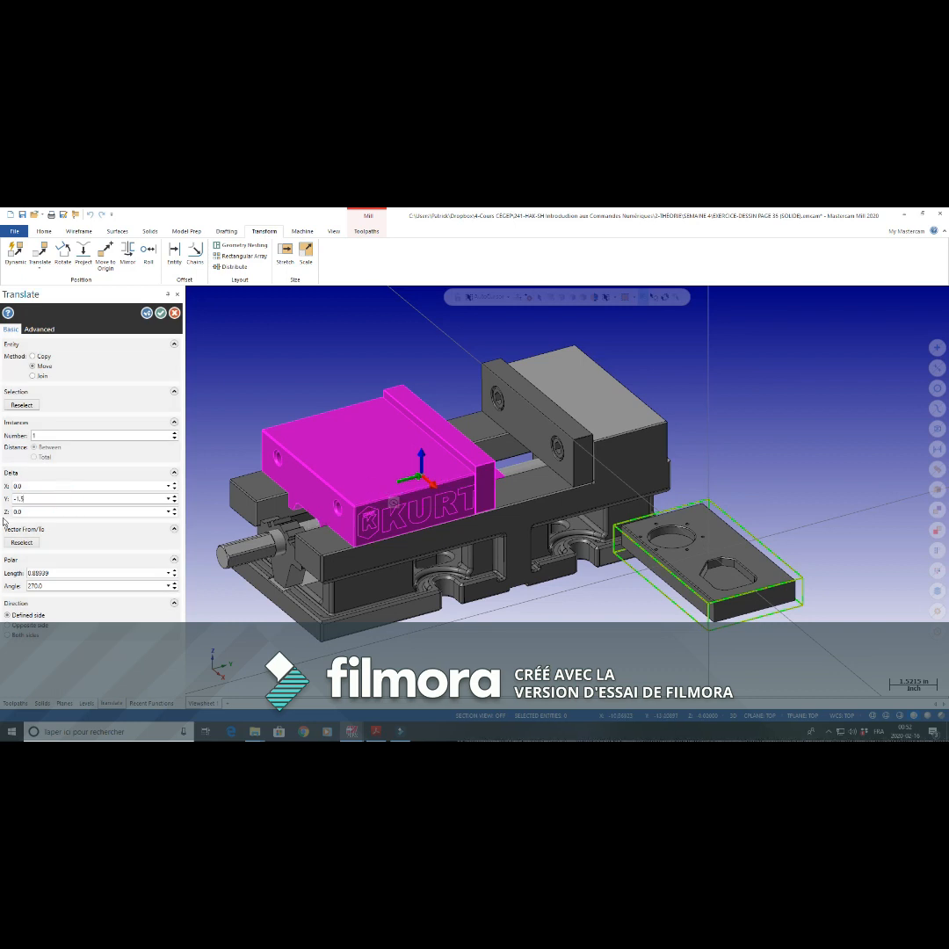
key("Return")
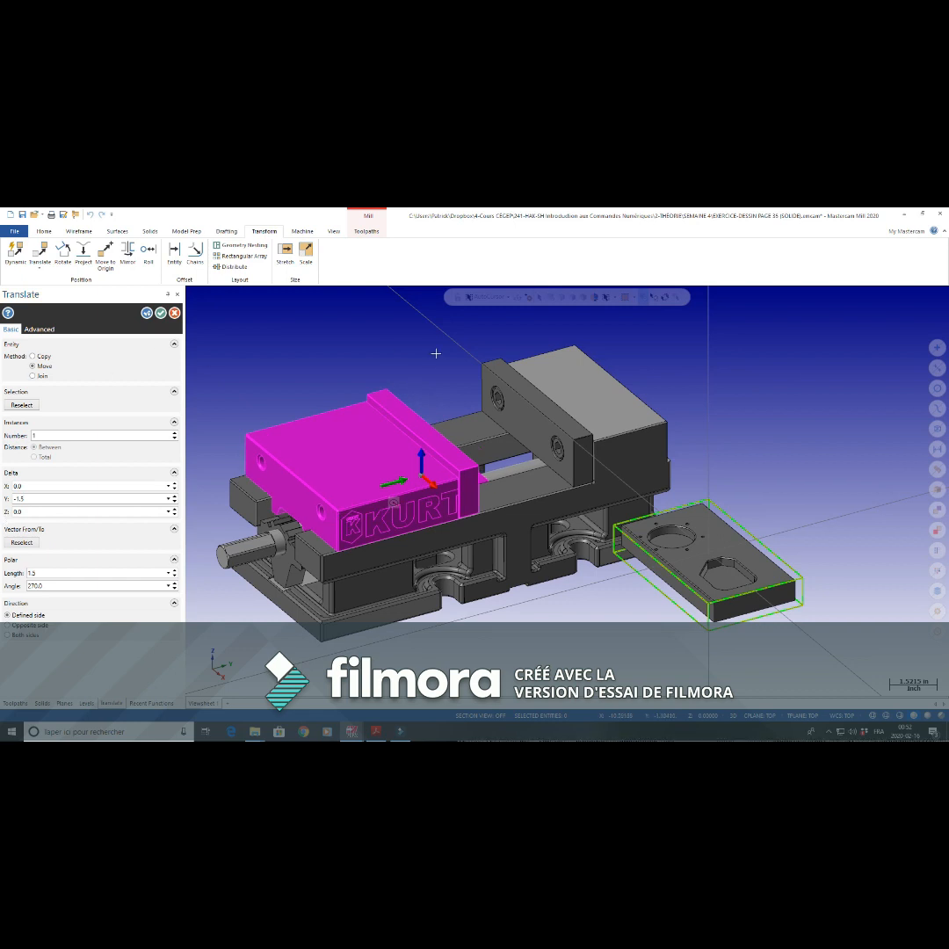
left_click(161, 313)
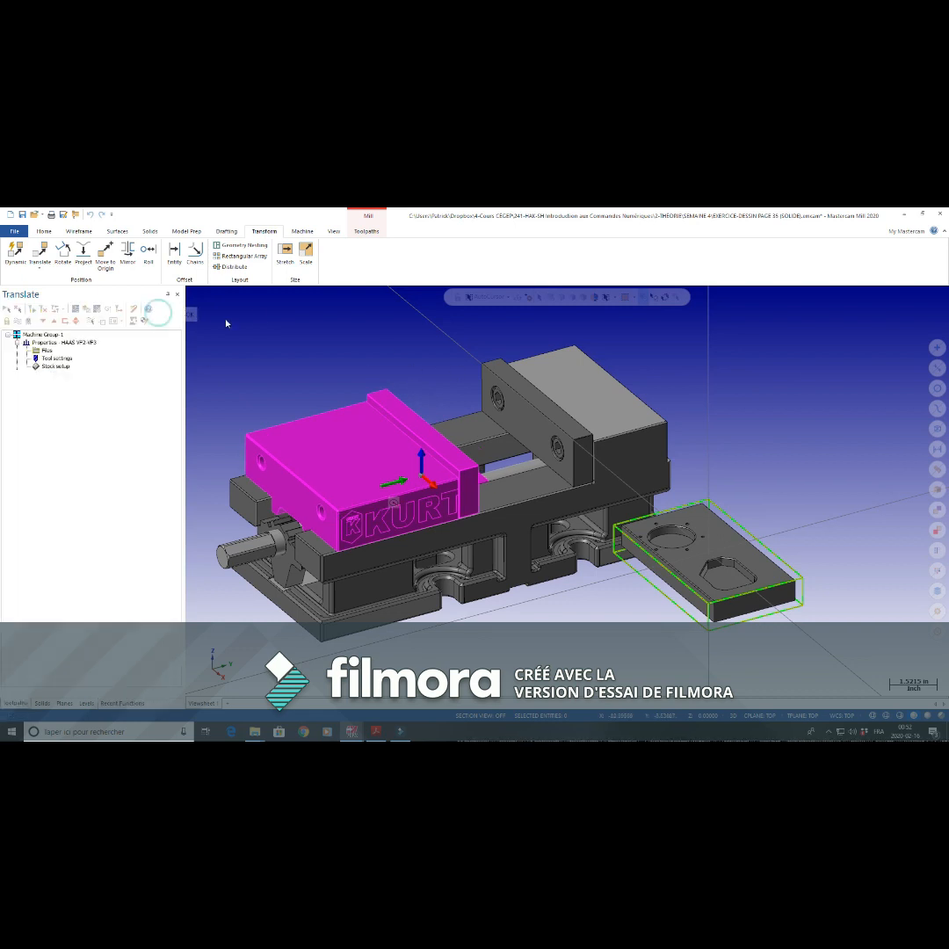
right_click(299, 329)
left_click(330, 314)
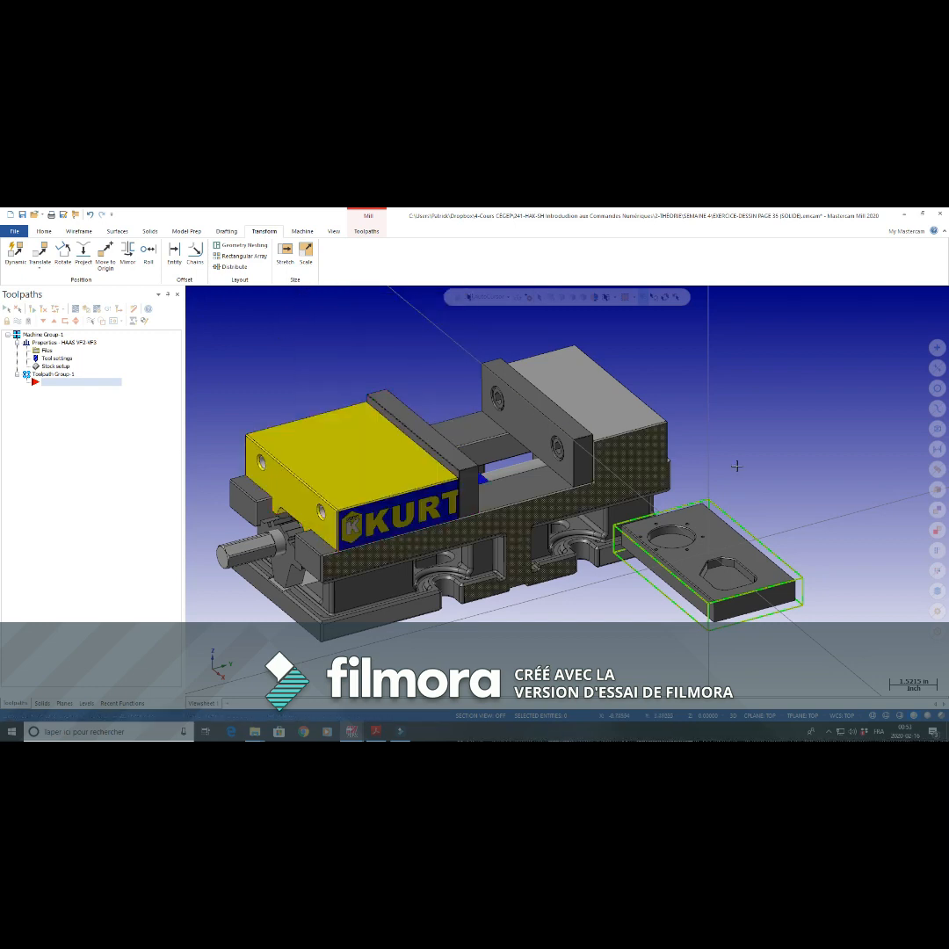
Select all entities on the ETAU KURT 2 level for a Translate move of the whole vise
scroll(734, 468, "up", 2)
right_click(700, 428)
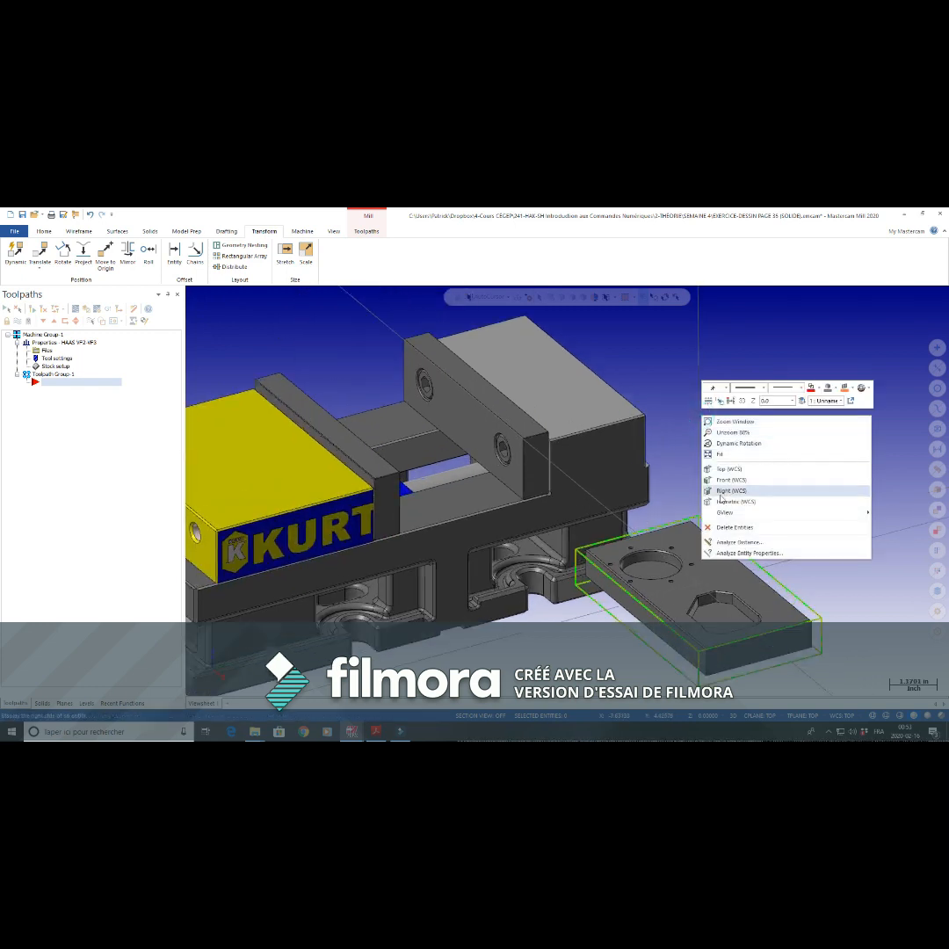
left_click(710, 458)
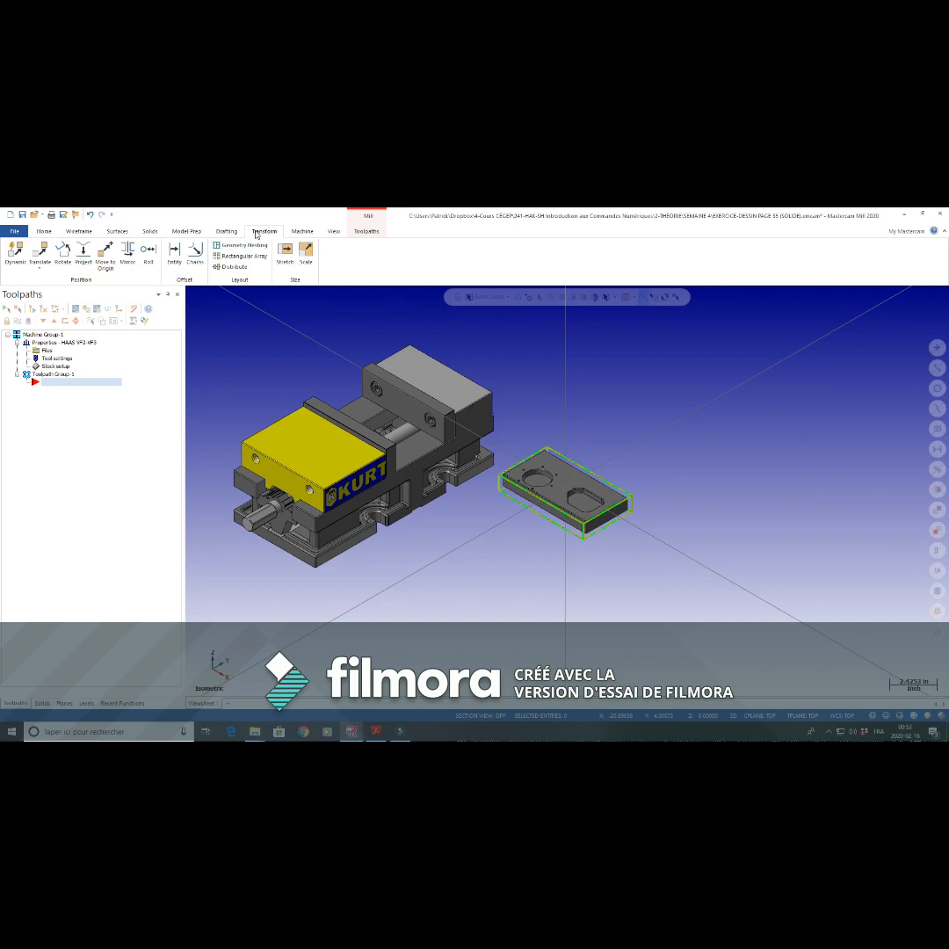
left_click(40, 253)
left_click(937, 589)
left_click(24, 478)
left_click(75, 667)
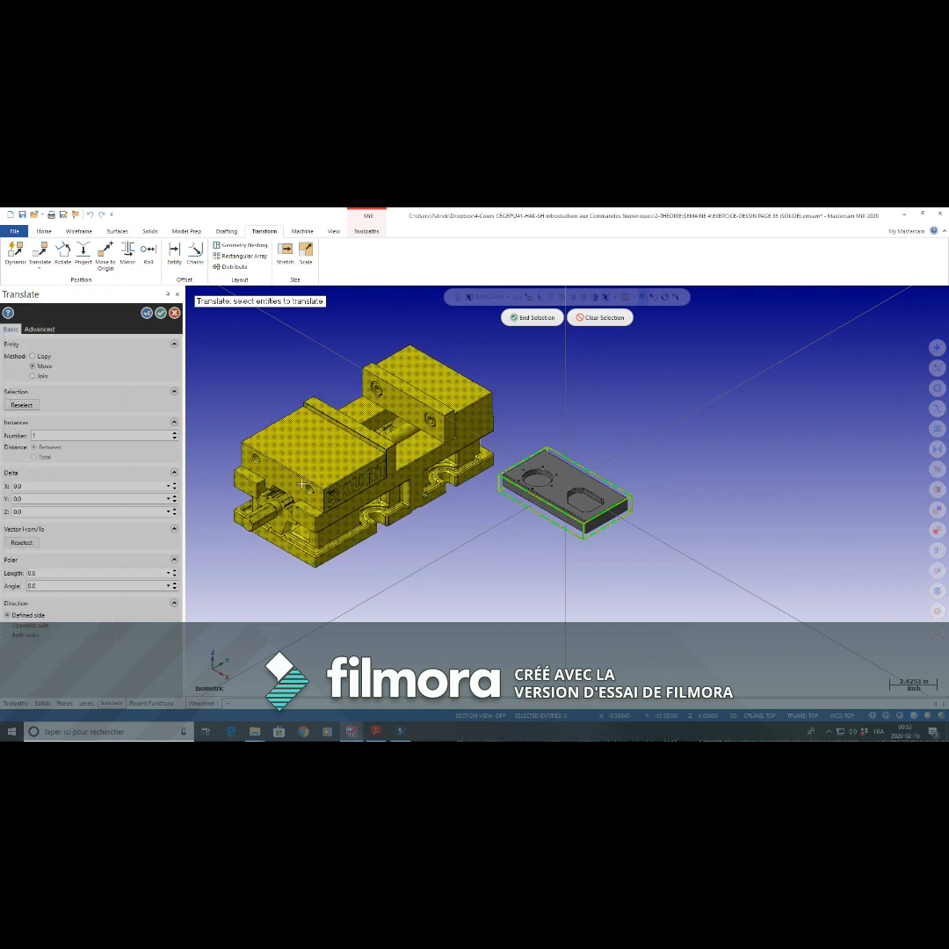
left_click(532, 317)
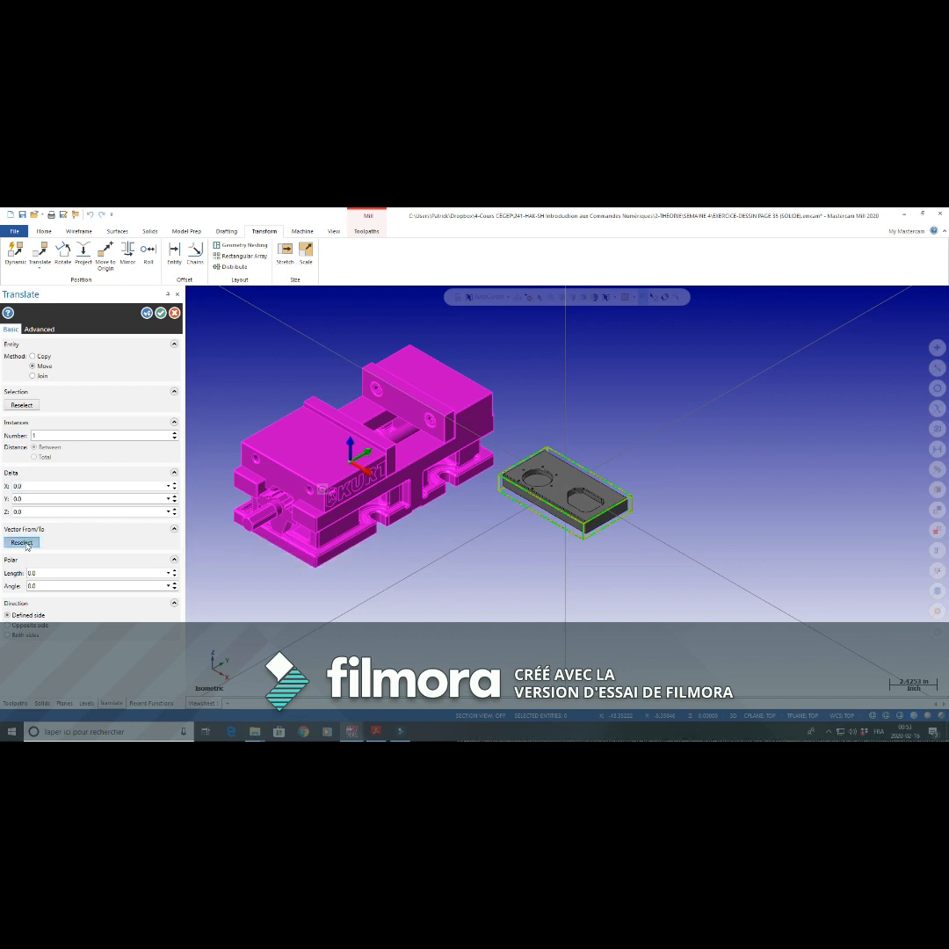
Define the vise's Translate vector from the midpoint of the fixed jaw plate's top inner edge to the midpoint of the stock's matching bottom edge
left_click(32, 542)
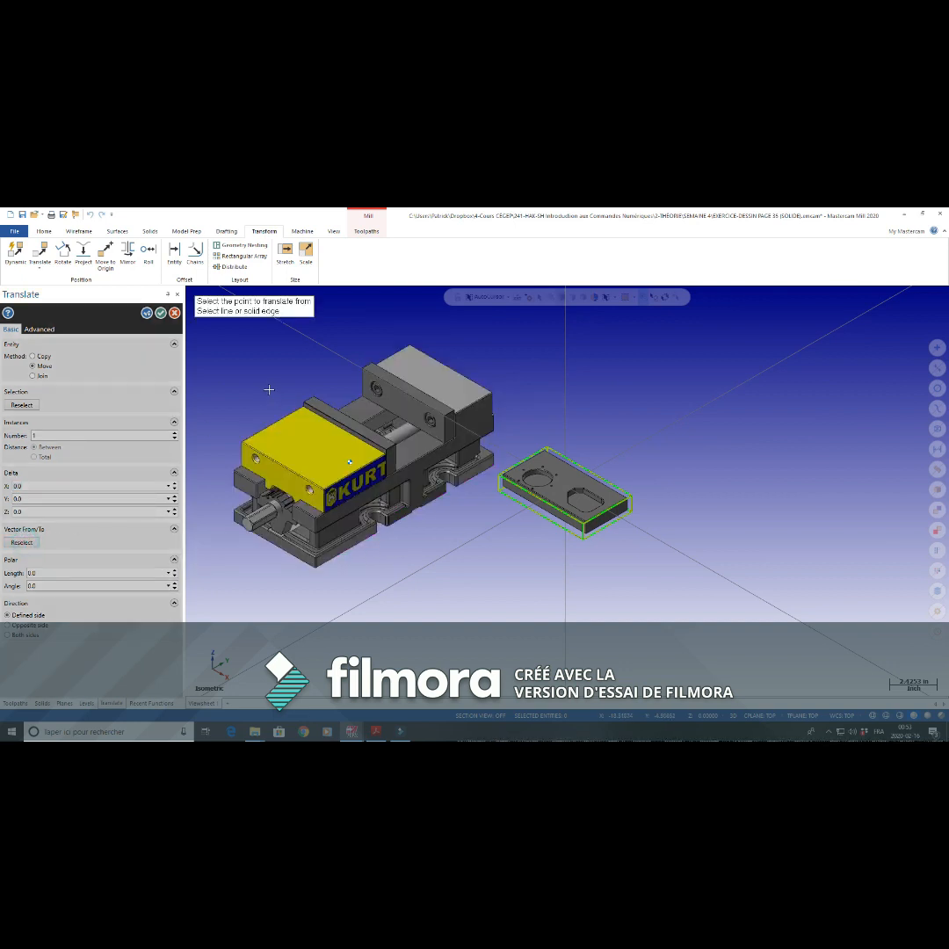
scroll(269, 390, "up", 6)
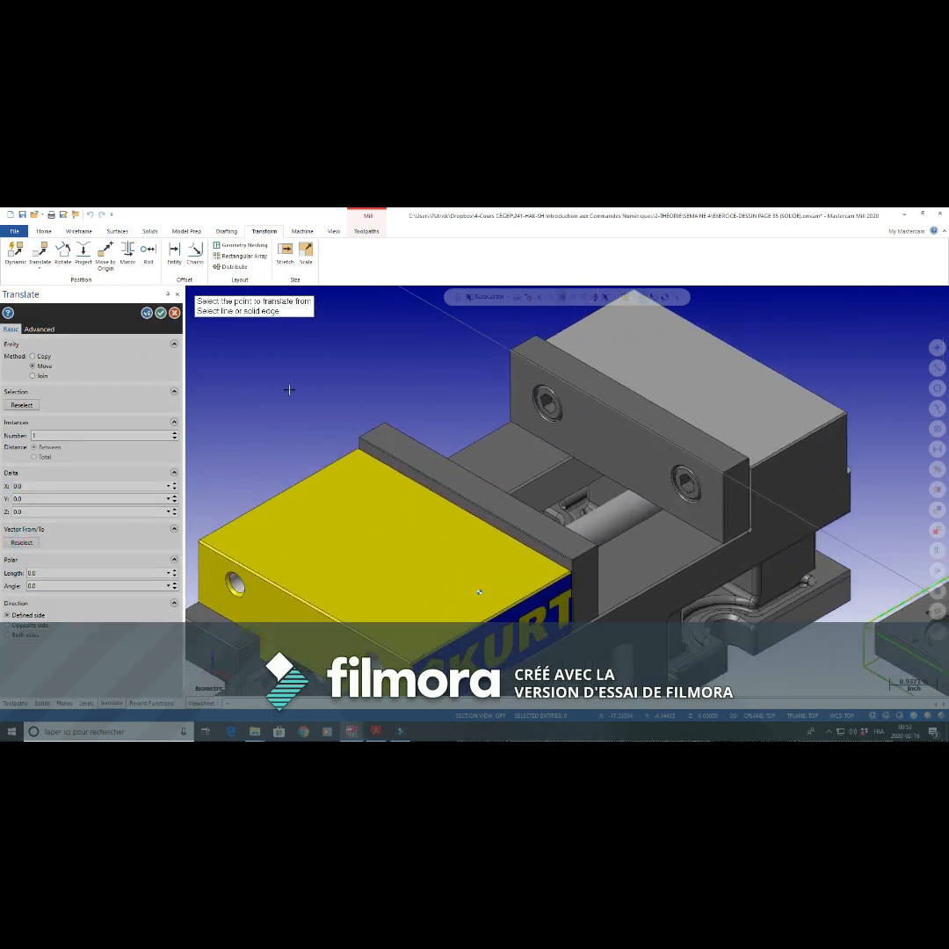
scroll(294, 389, "up", 3)
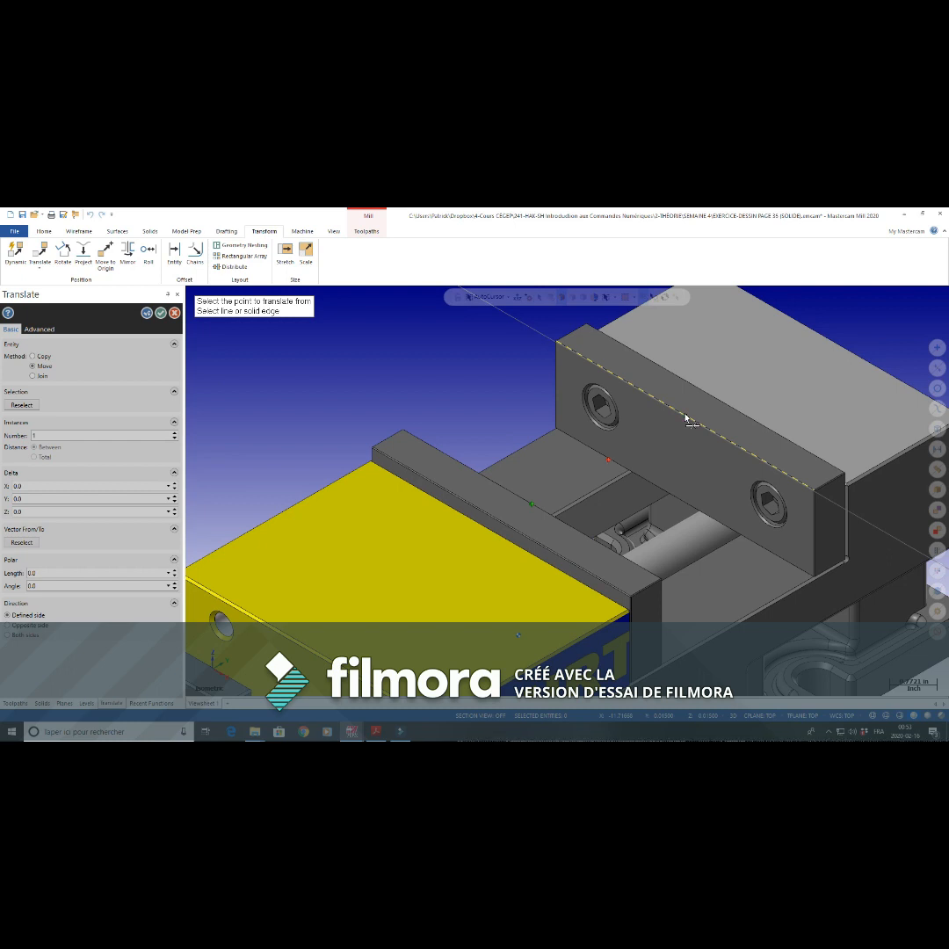
left_click(609, 460)
scroll(442, 410, "up", 2)
scroll(442, 410, "down", 5)
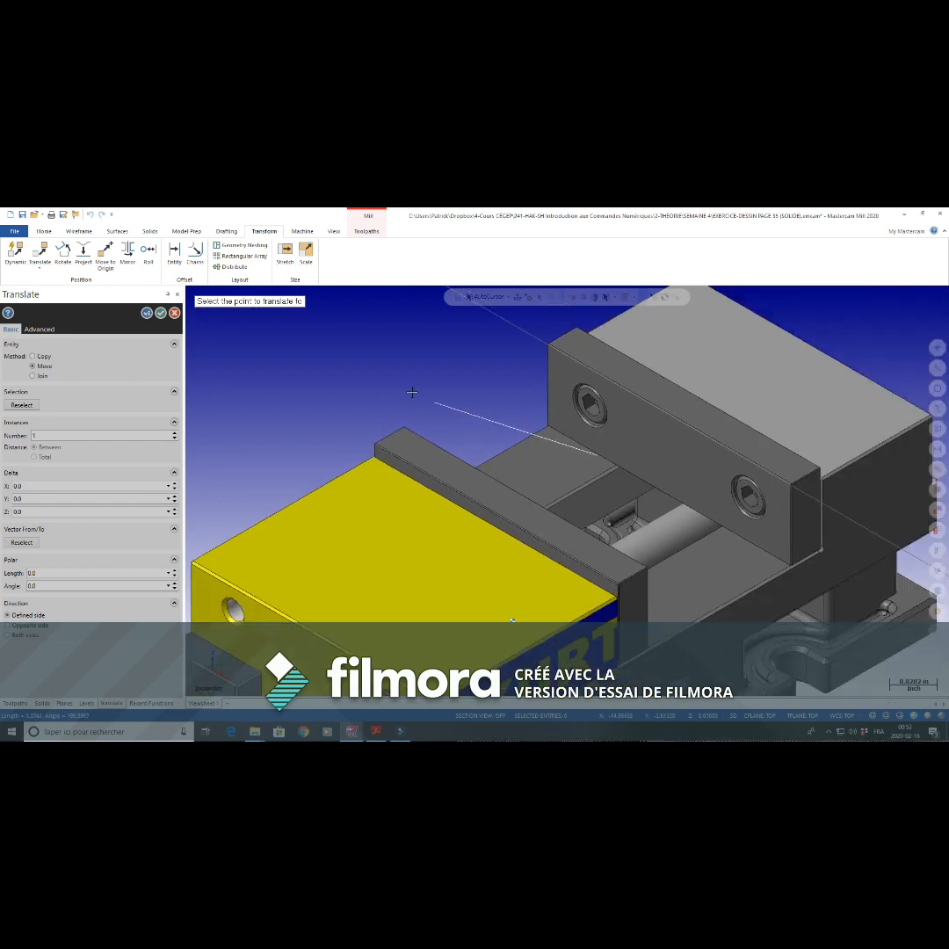
scroll(692, 627, "up", 2)
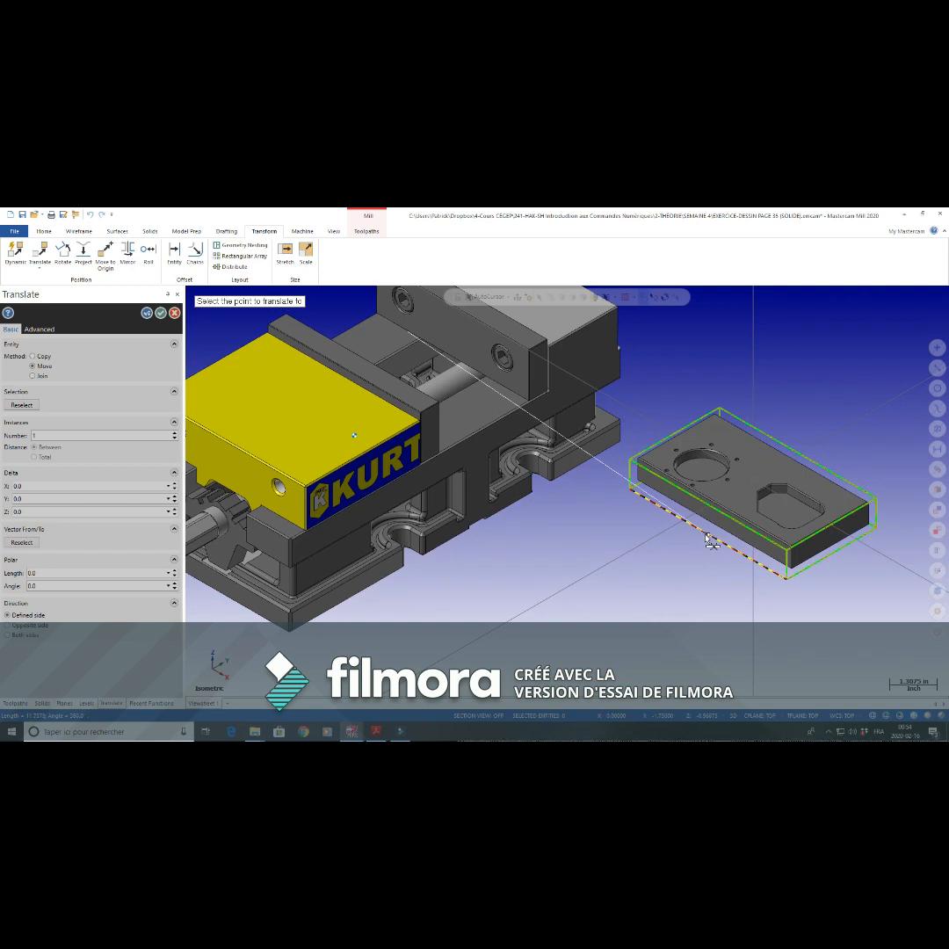
middle_click_drag(712, 541, 694, 569)
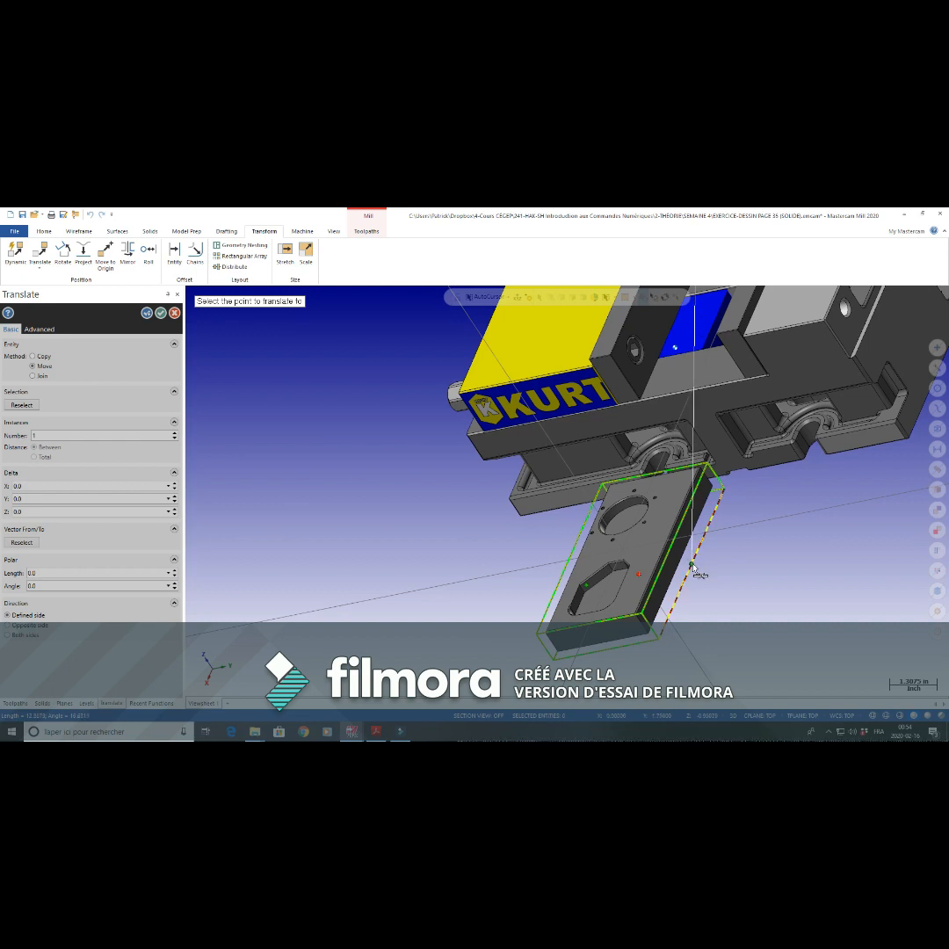
middle_click_drag(694, 569, 812, 537)
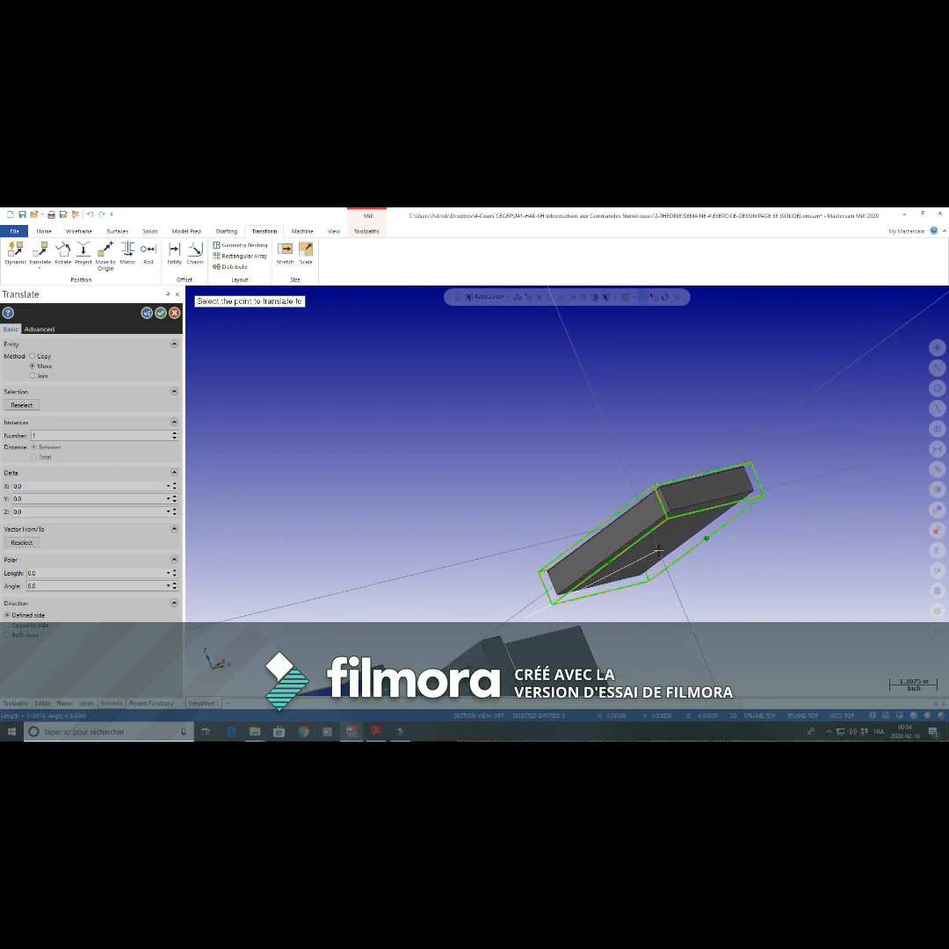
left_click(678, 579)
Check the vise's placement beneath the stock in the Right (WCS) view and accept the Translate move
right_click(620, 407)
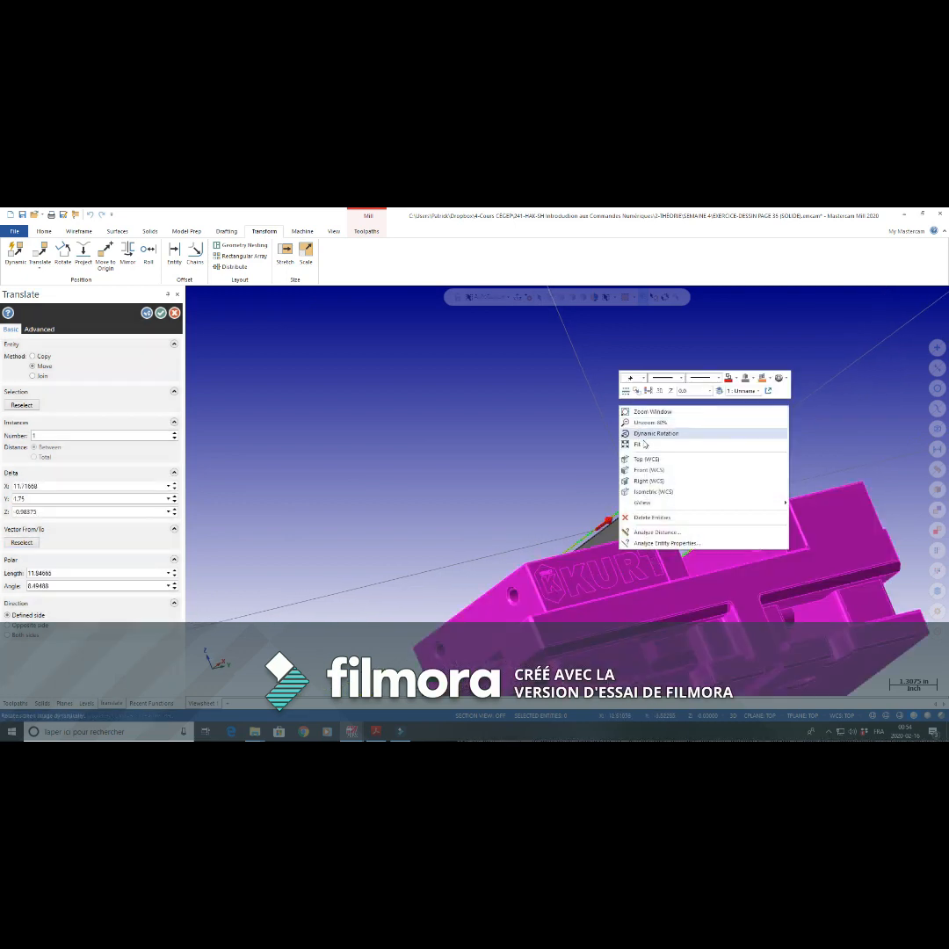
left_click(641, 481)
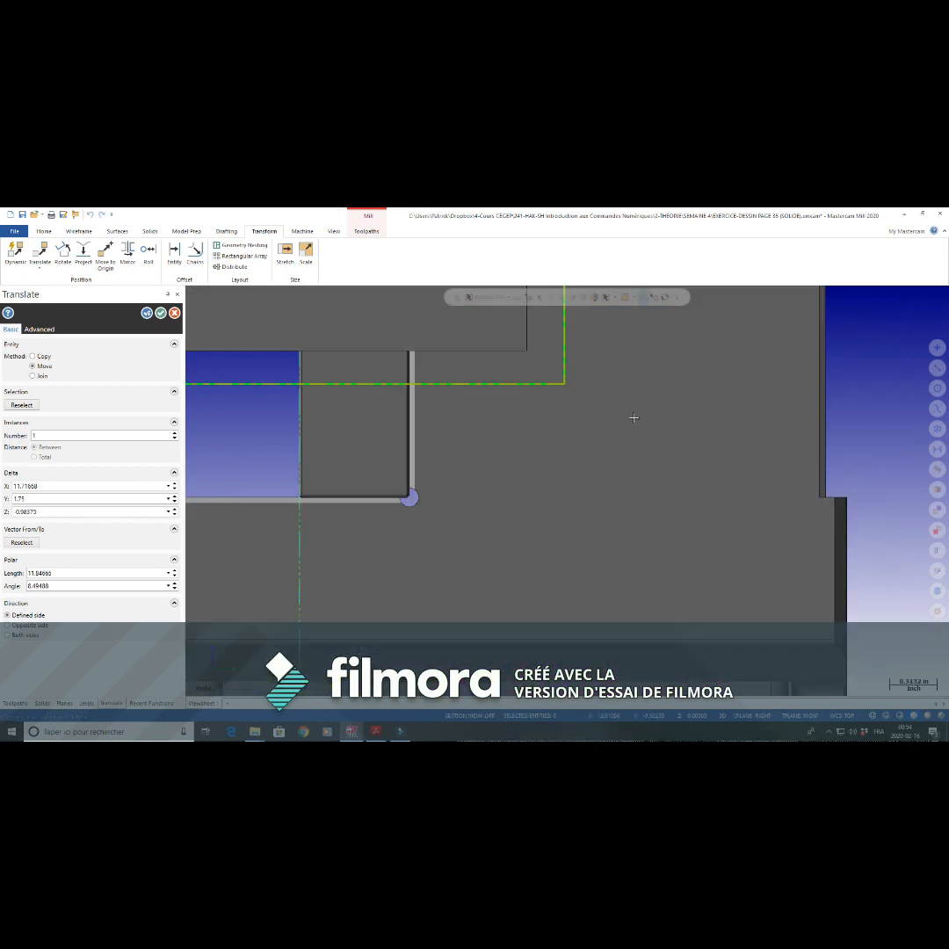
scroll(714, 453, "down", 5)
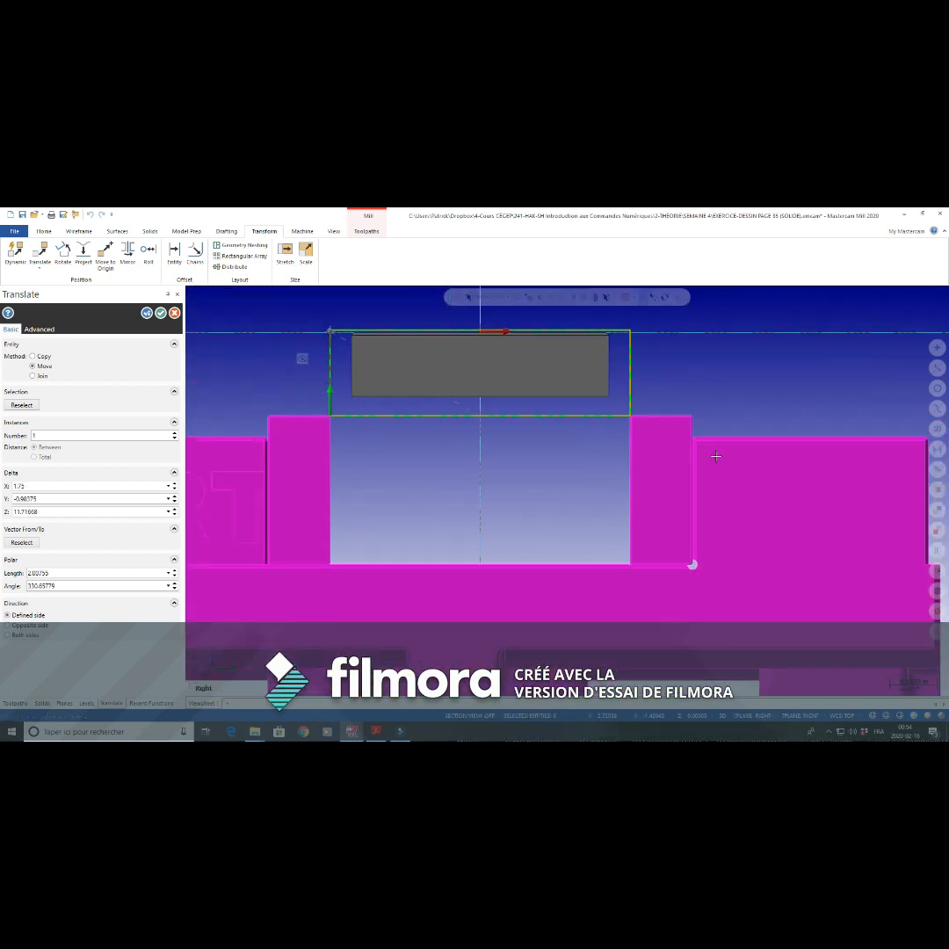
scroll(493, 456, "up", 1)
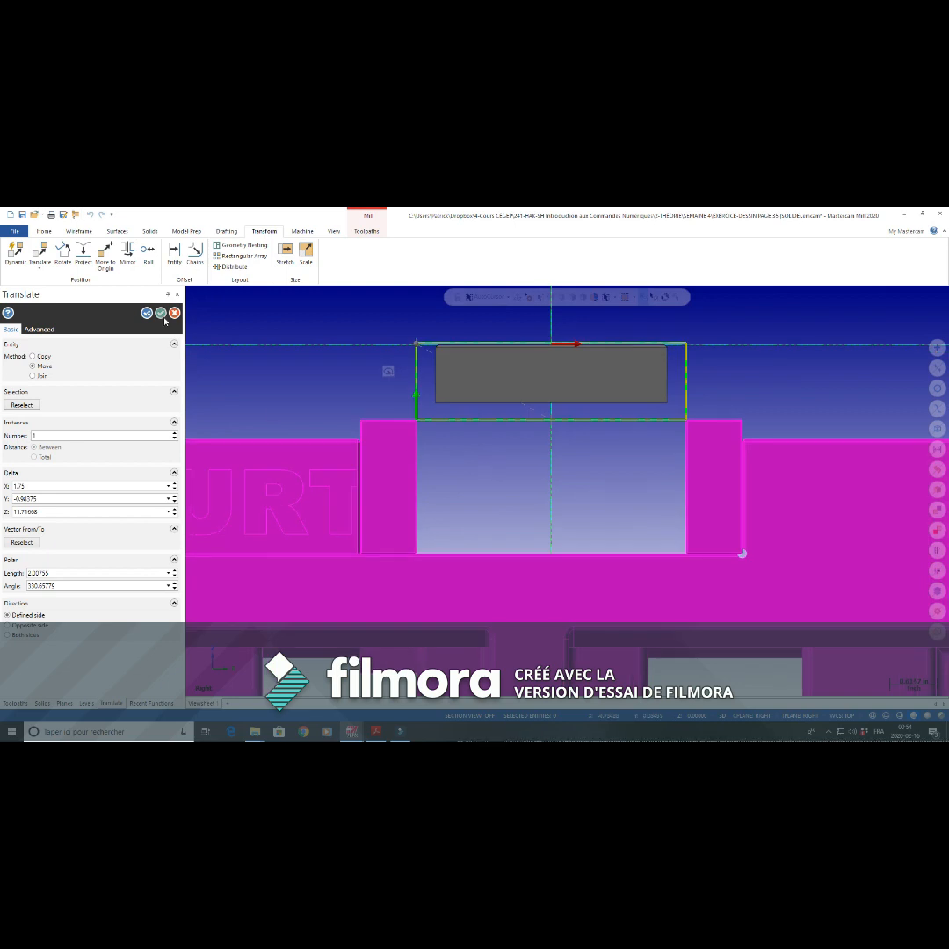
key("Return")
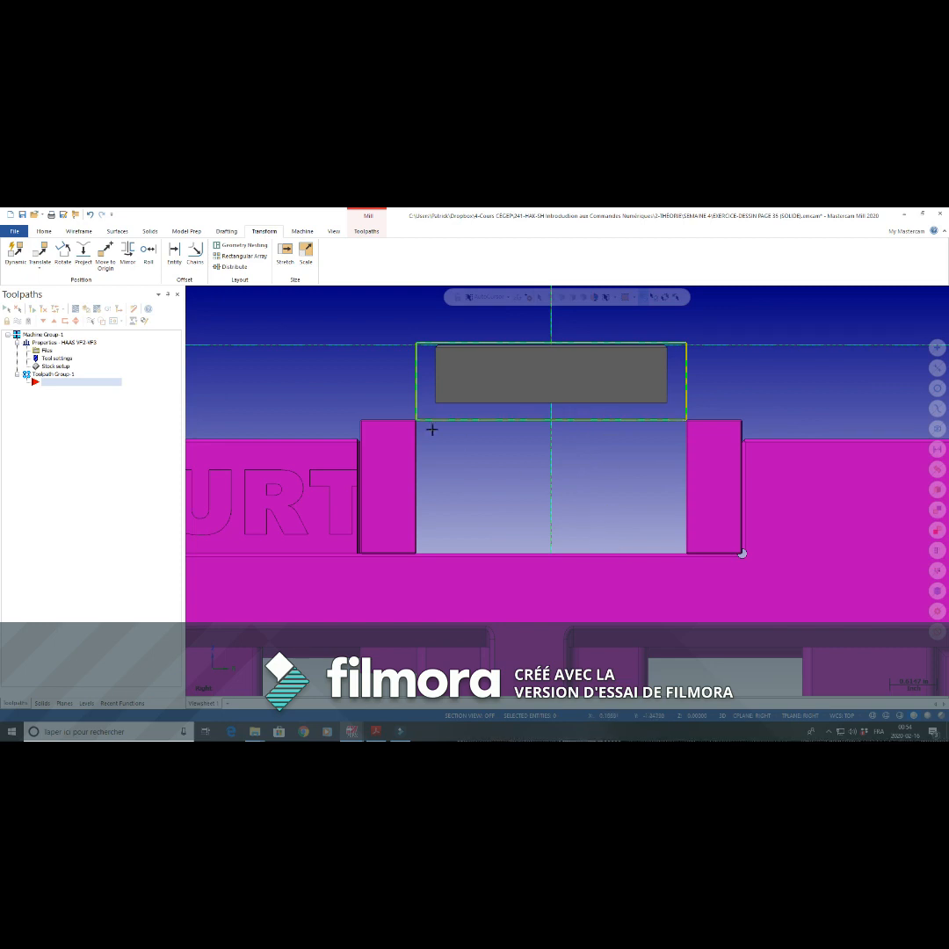
Analyze the vertical distance from the vise bed between the jaws up to the stock's bottom edge
left_click(43, 234)
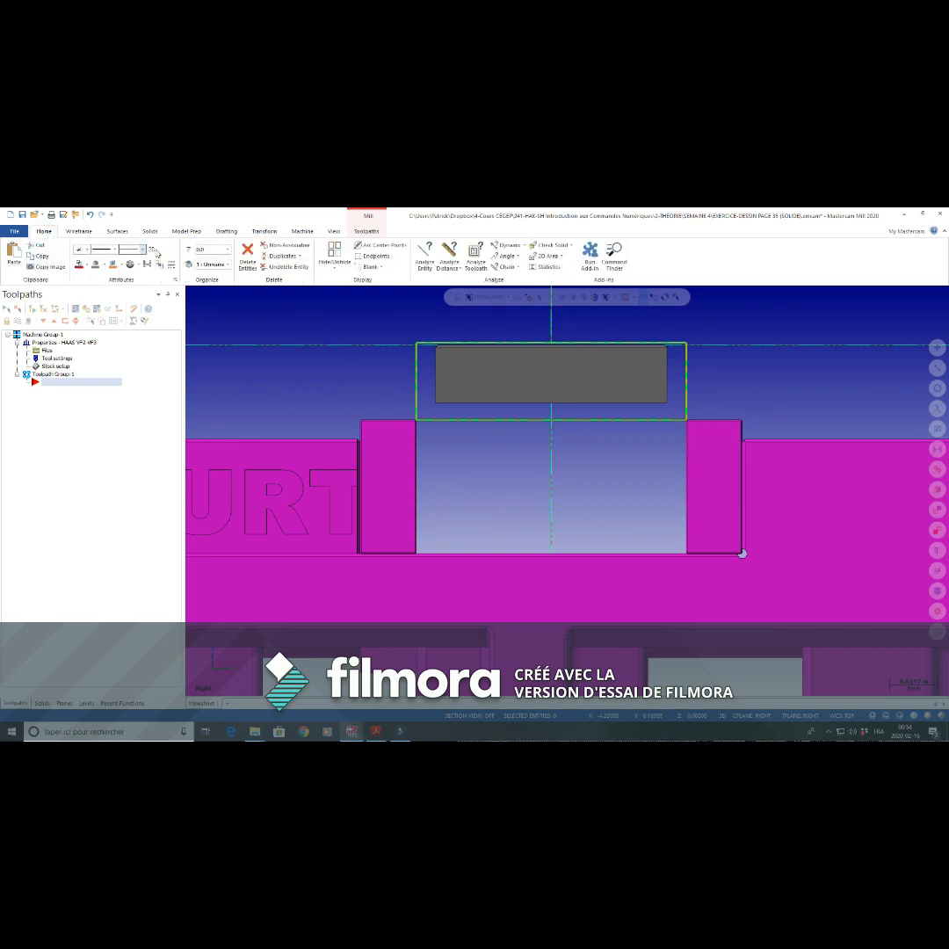
left_click(443, 257)
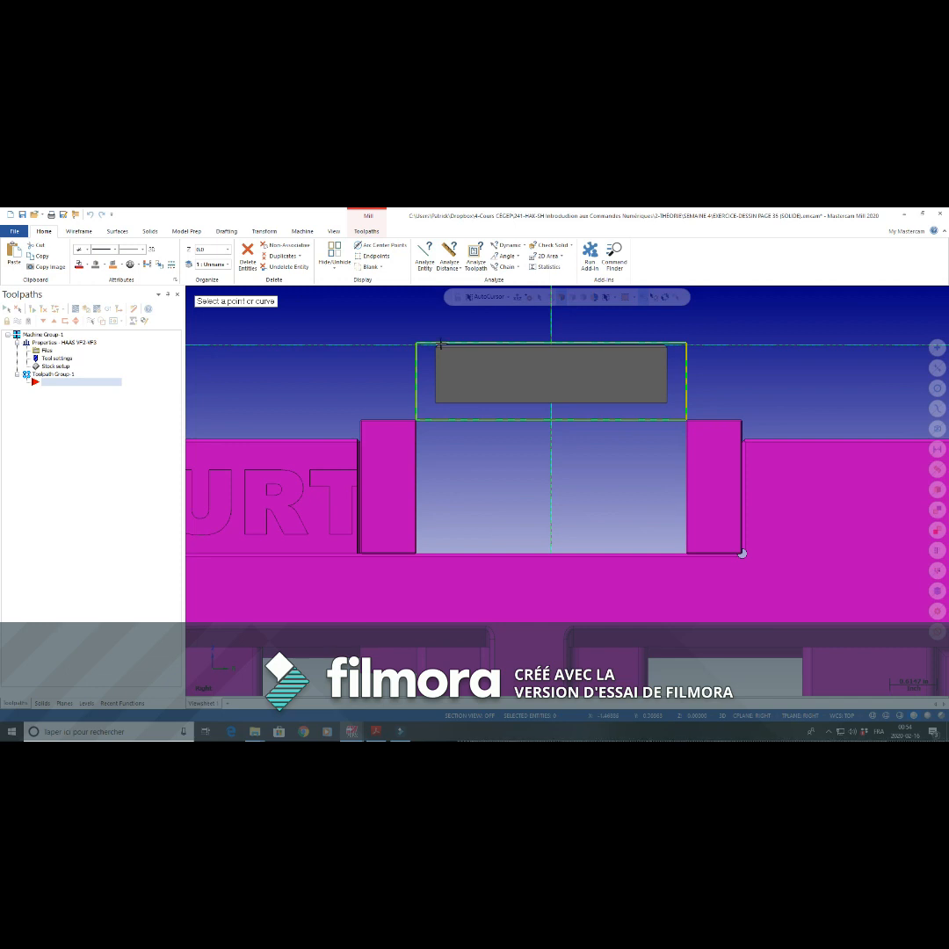
left_click(615, 554)
left_click(614, 420)
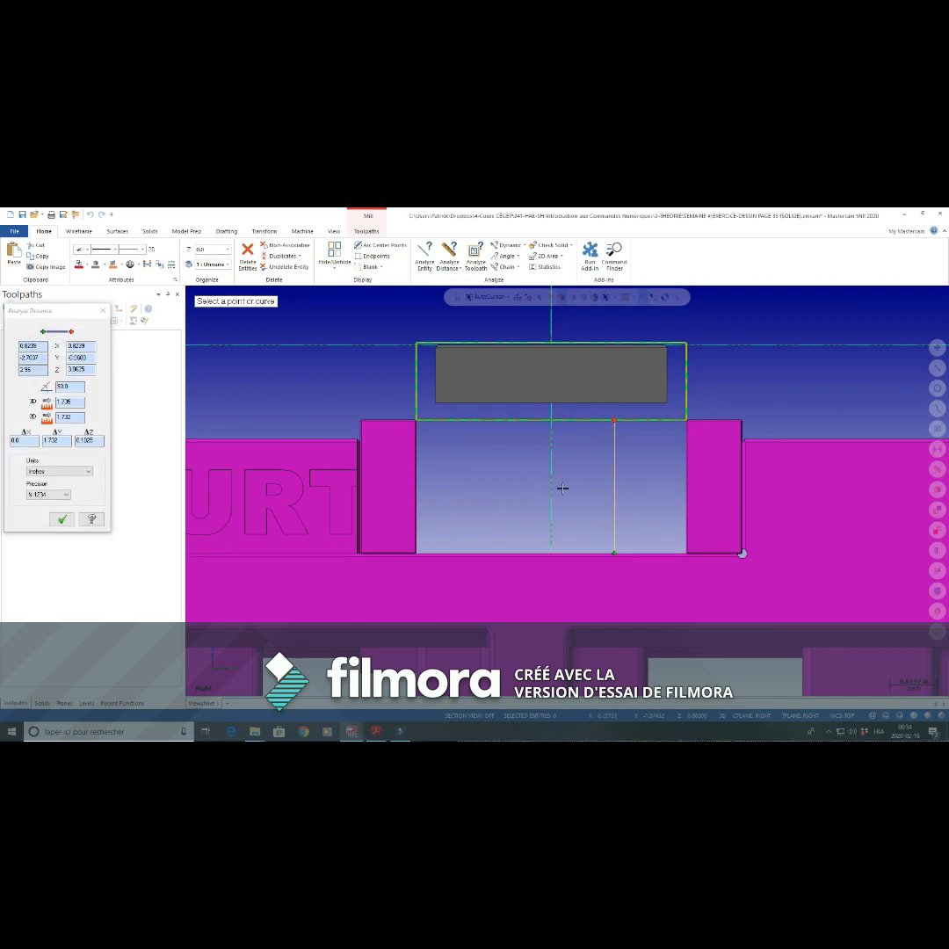
double_click(67, 441)
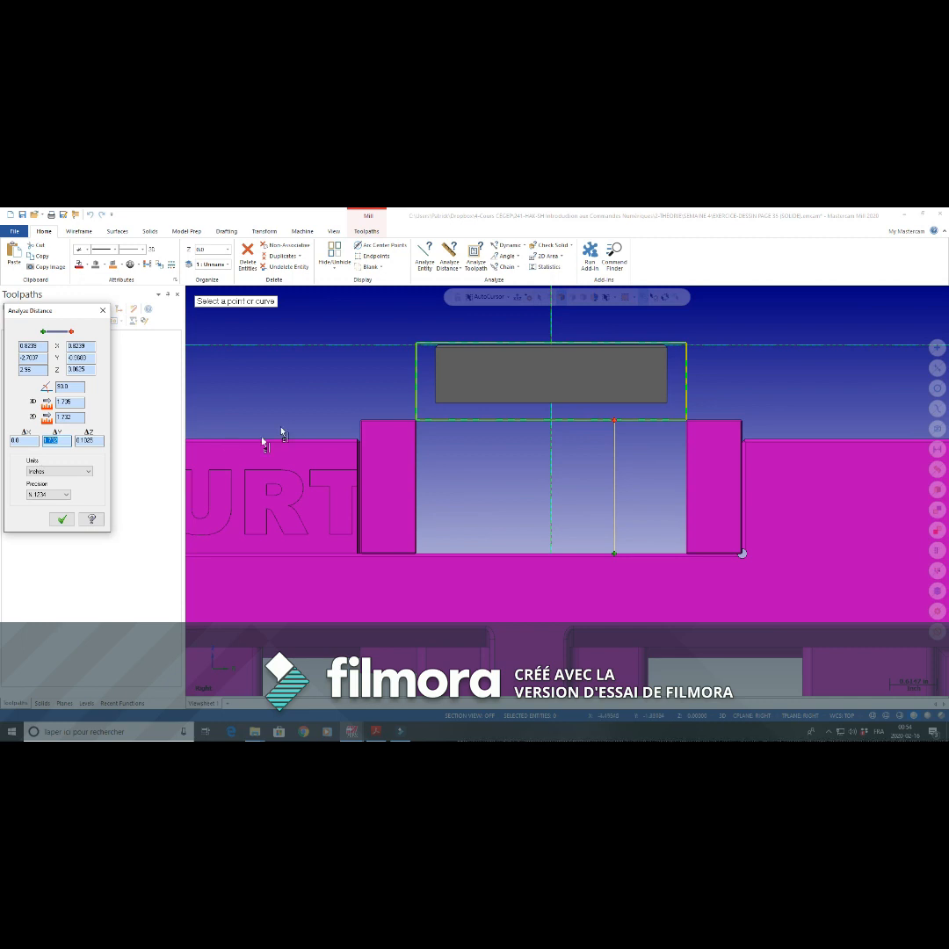
left_click(64, 521)
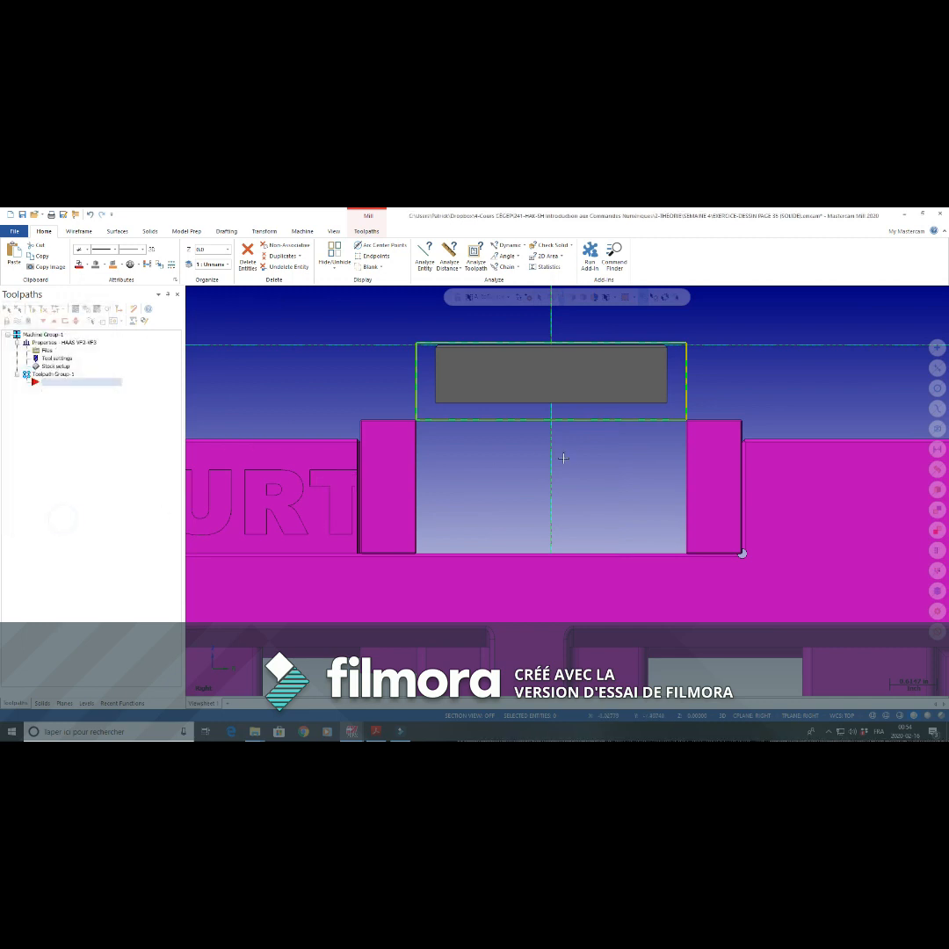
Start a Translate move with all entities on the ETAU KURT 2 level selected, using the Right view
scroll(583, 449, "down", 3)
scroll(622, 406, "down", 4)
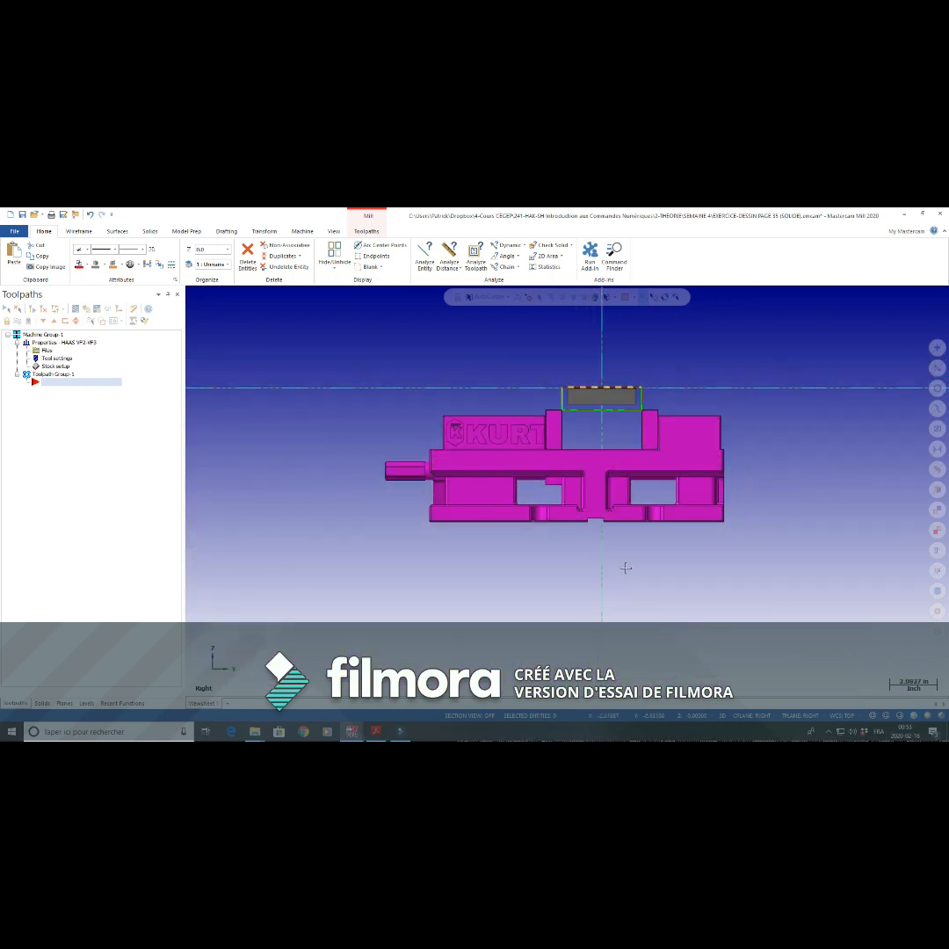
left_click(272, 233)
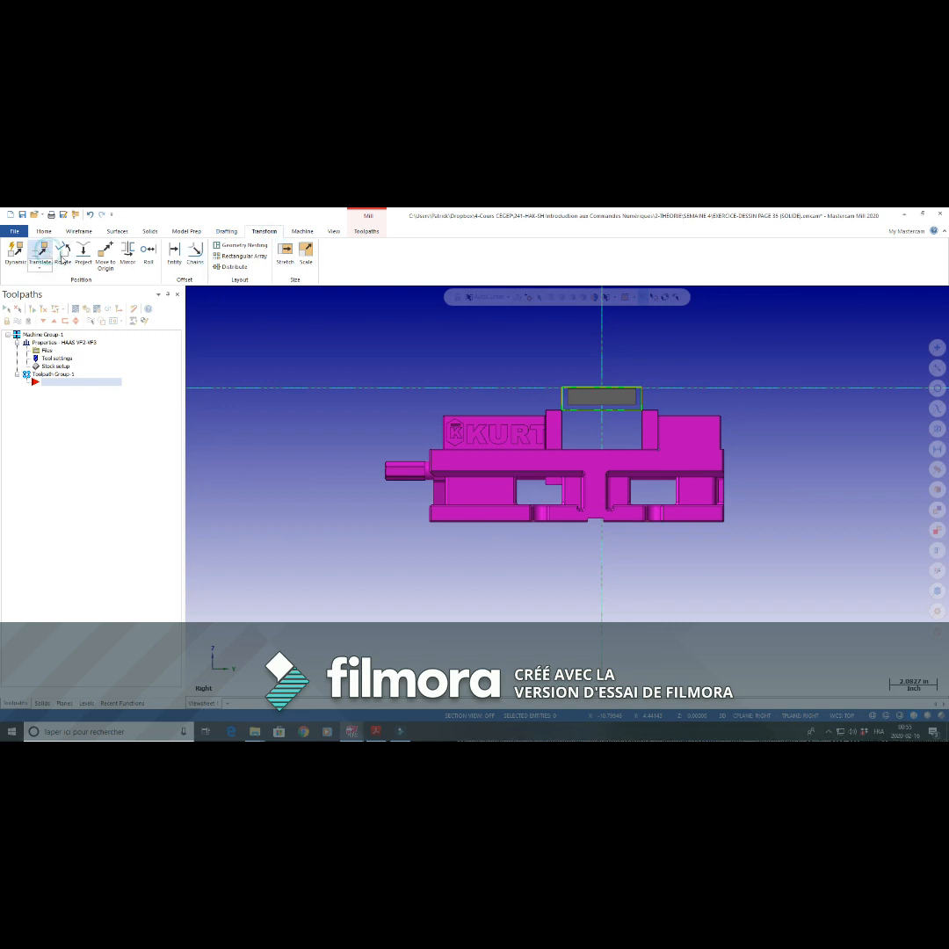
left_click(41, 253)
left_click(935, 592)
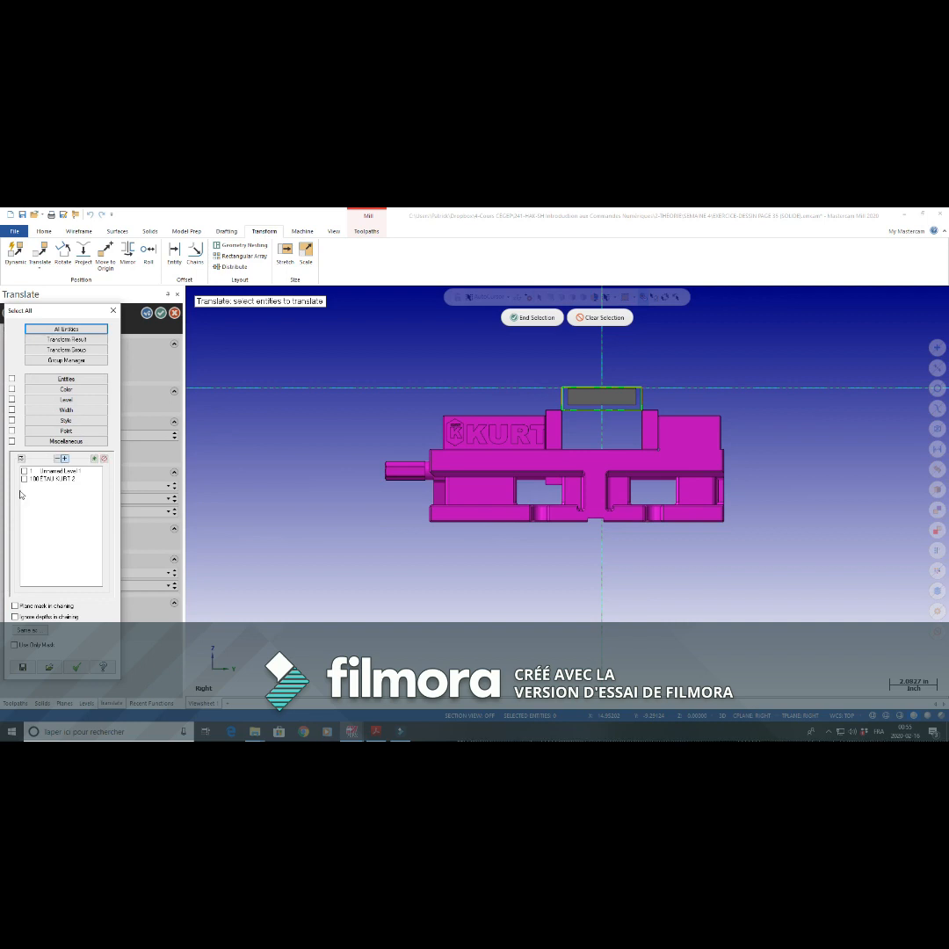
left_click(24, 479)
left_click(77, 668)
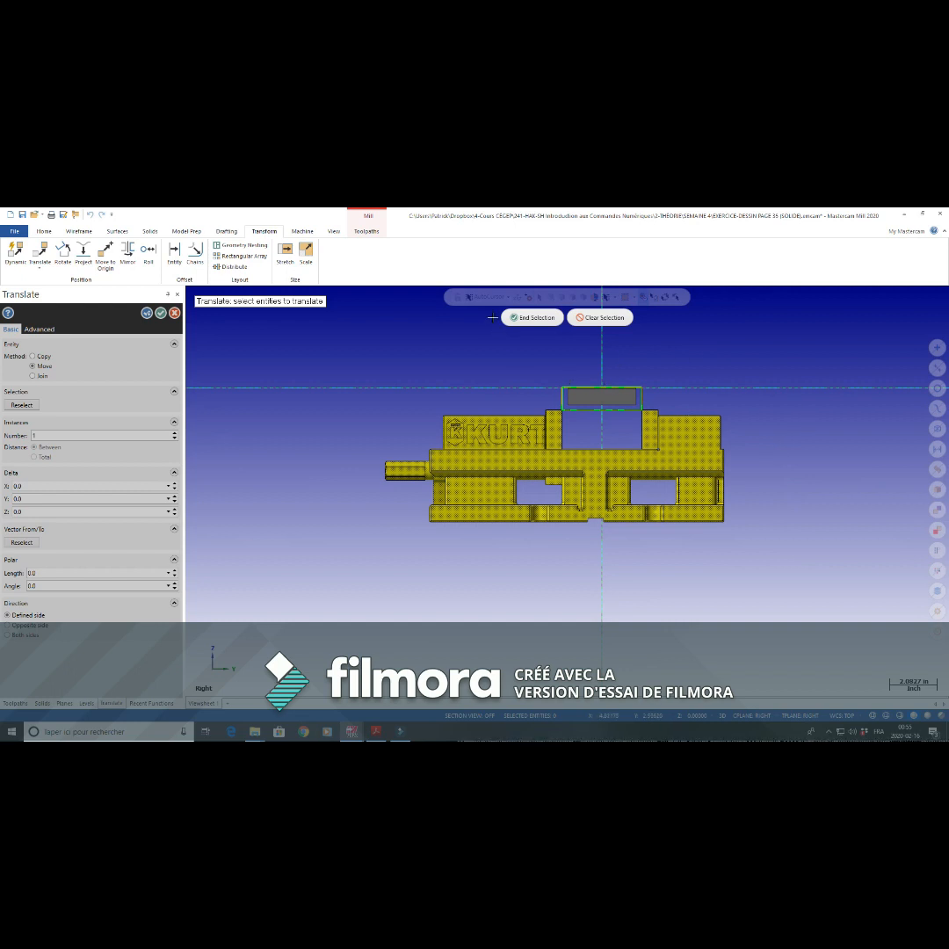
left_click(530, 318)
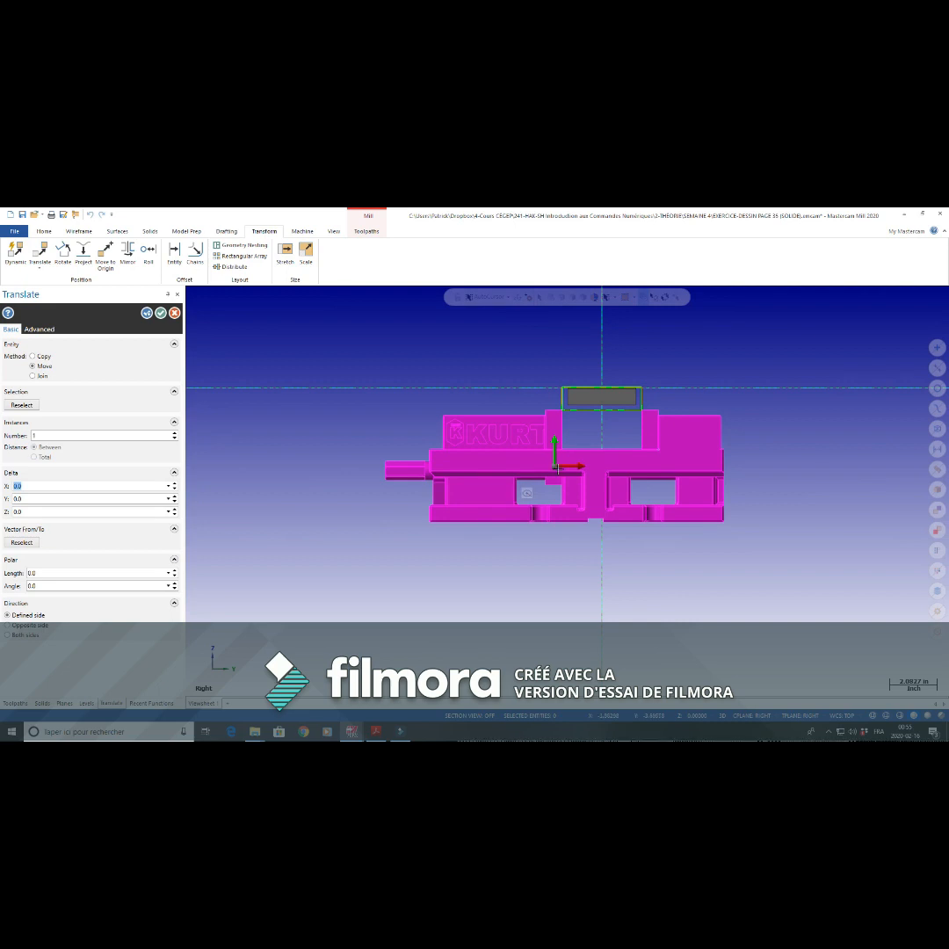
Shift the whole vise upward around the stock and set the Translate Y delta to 1.732
left_click_drag(554, 453, 555, 439)
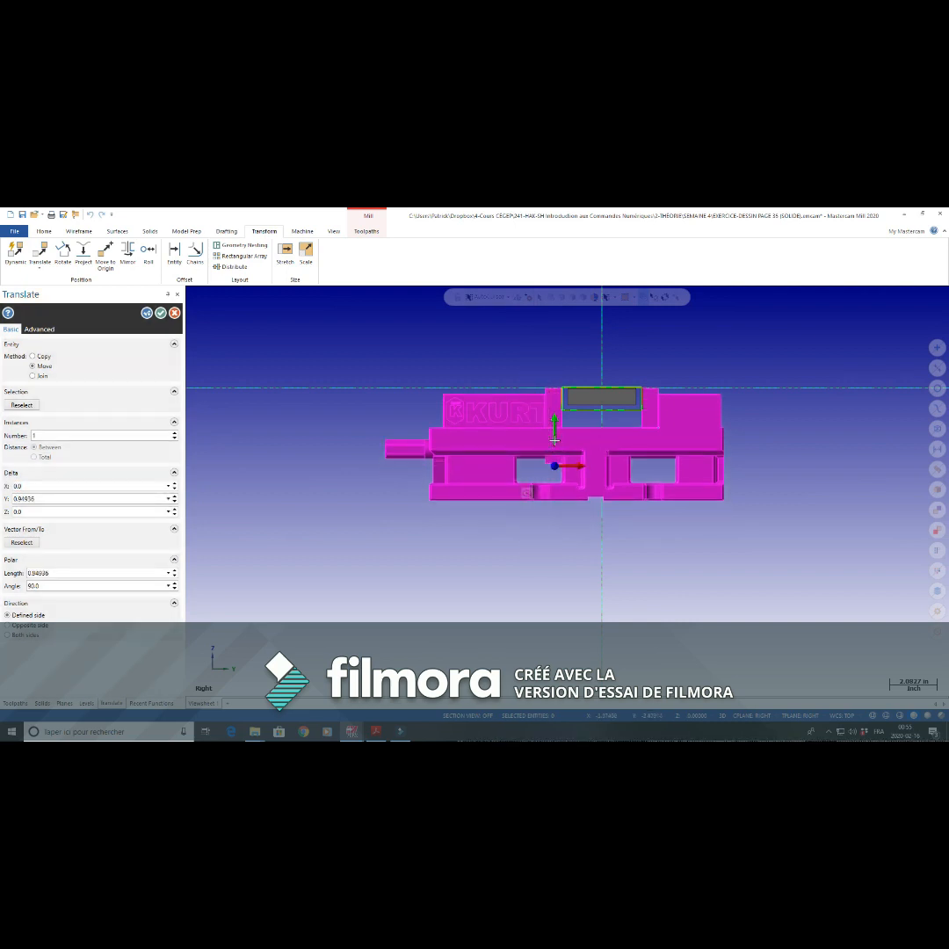
left_click(62, 498)
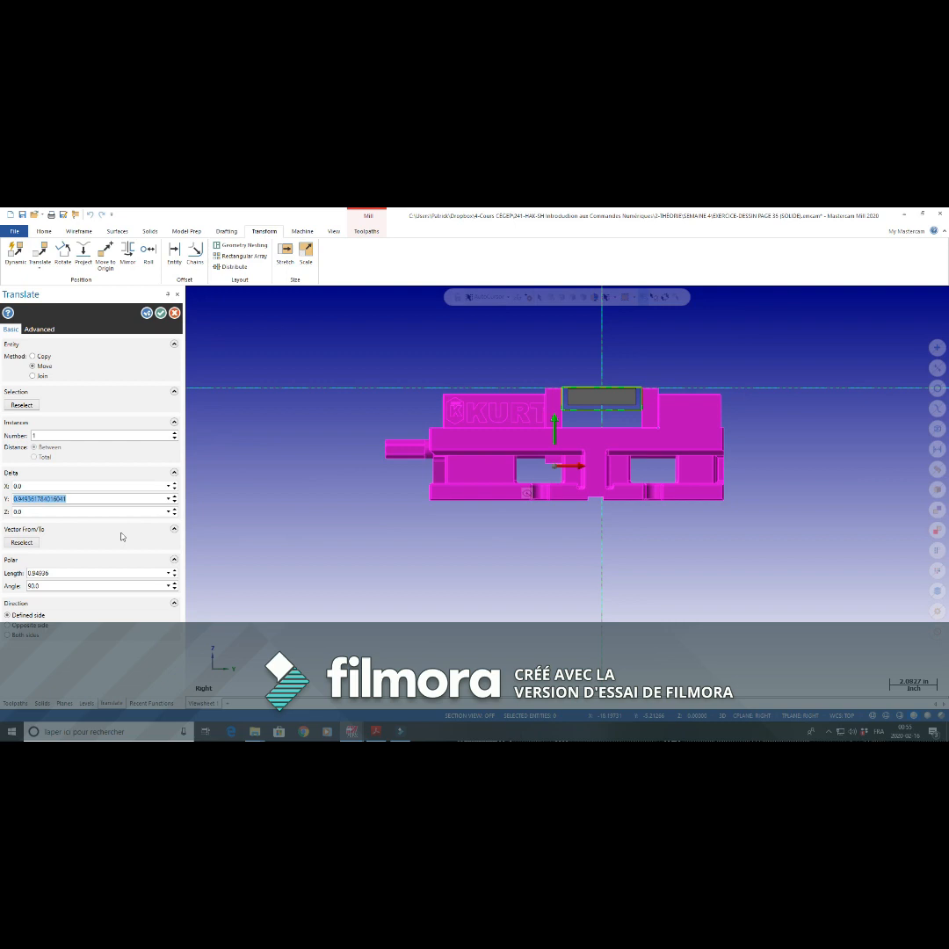
type("1.732")
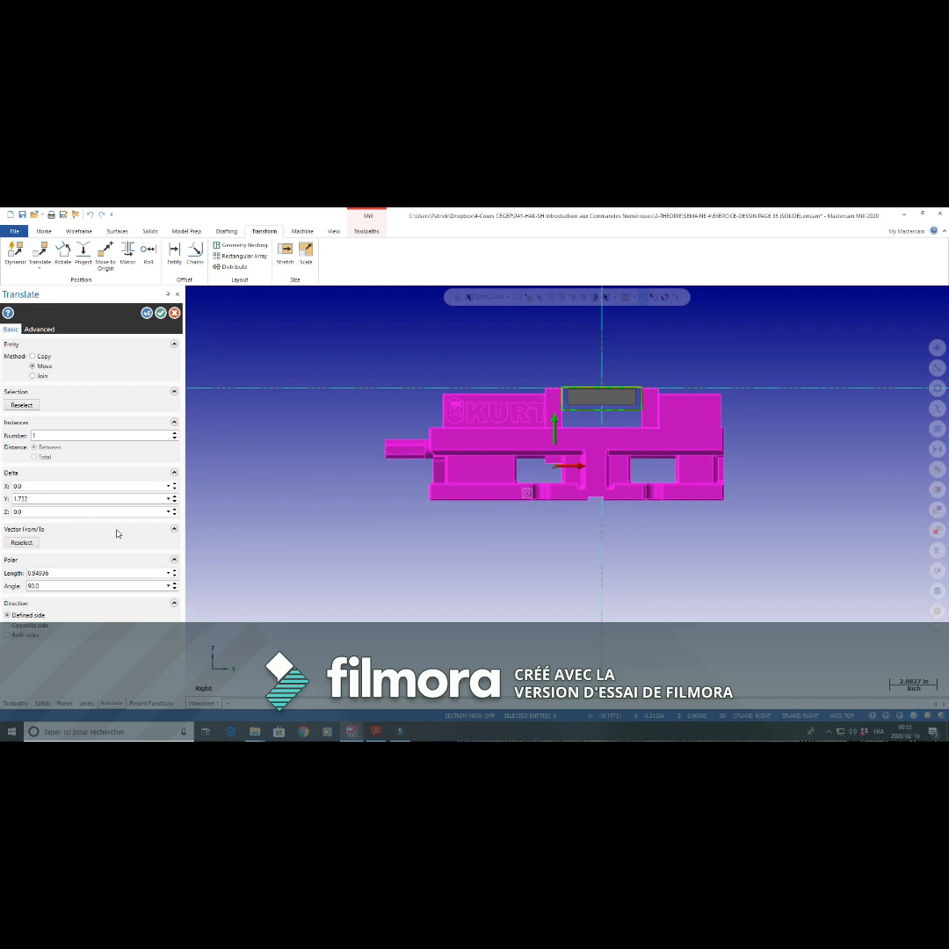
left_click(72, 511)
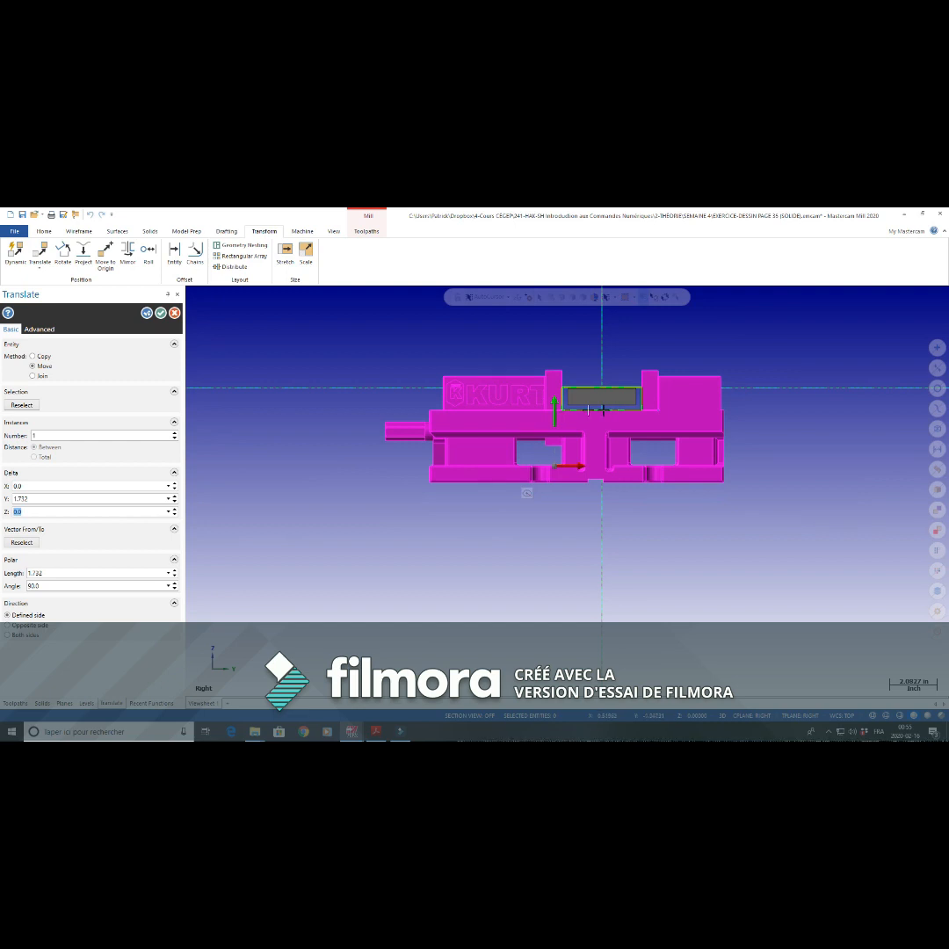
Correct the Y delta to 1.732-1.625, accept the vise's move, and clear the result colours
left_click(57, 500)
left_click(48, 499)
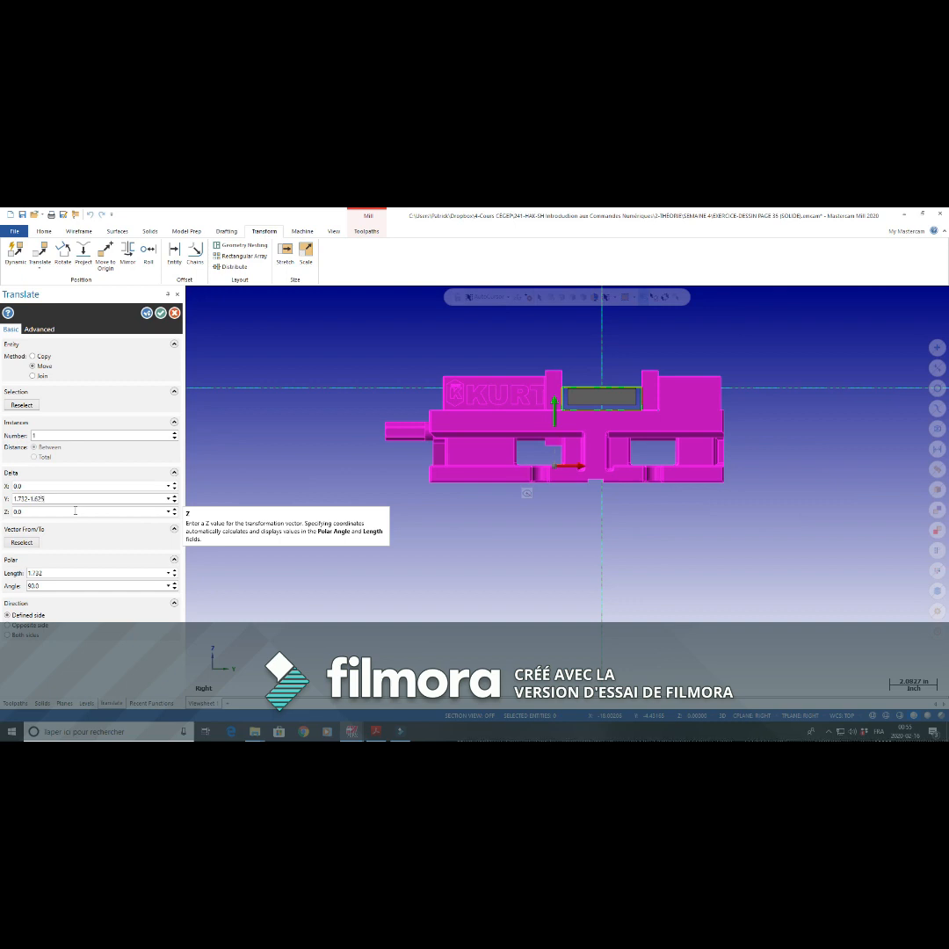
left_click(74, 510)
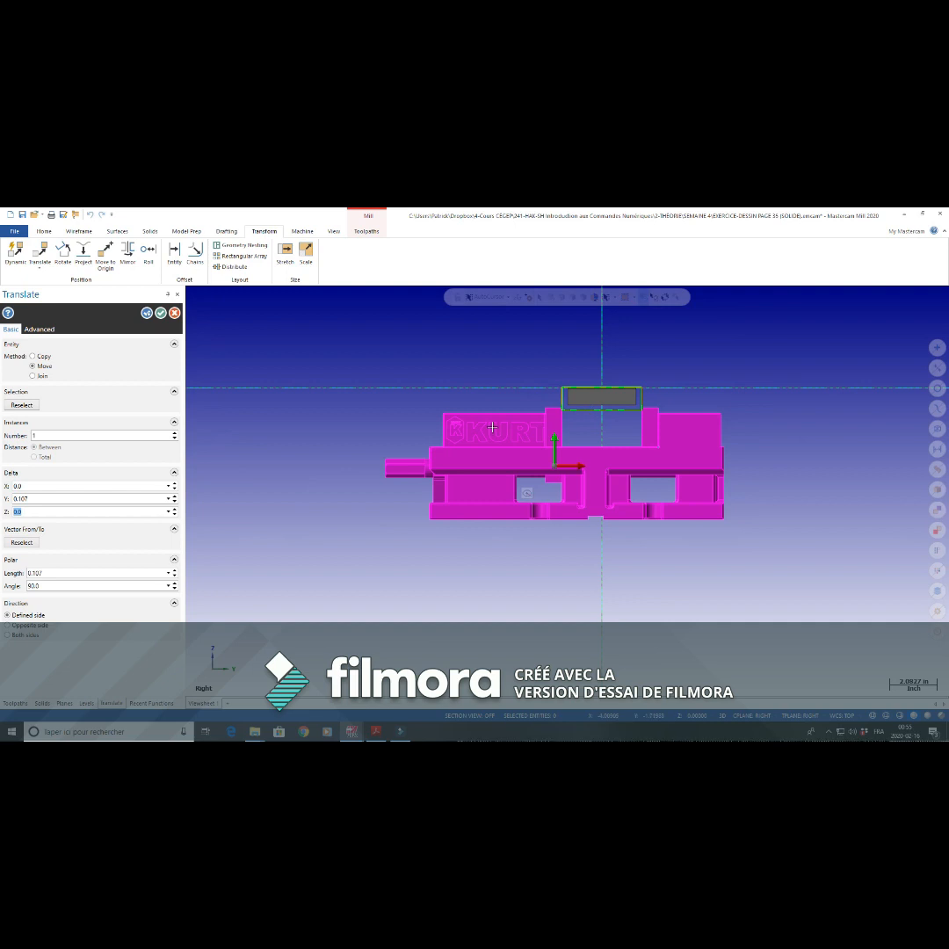
left_click(161, 313)
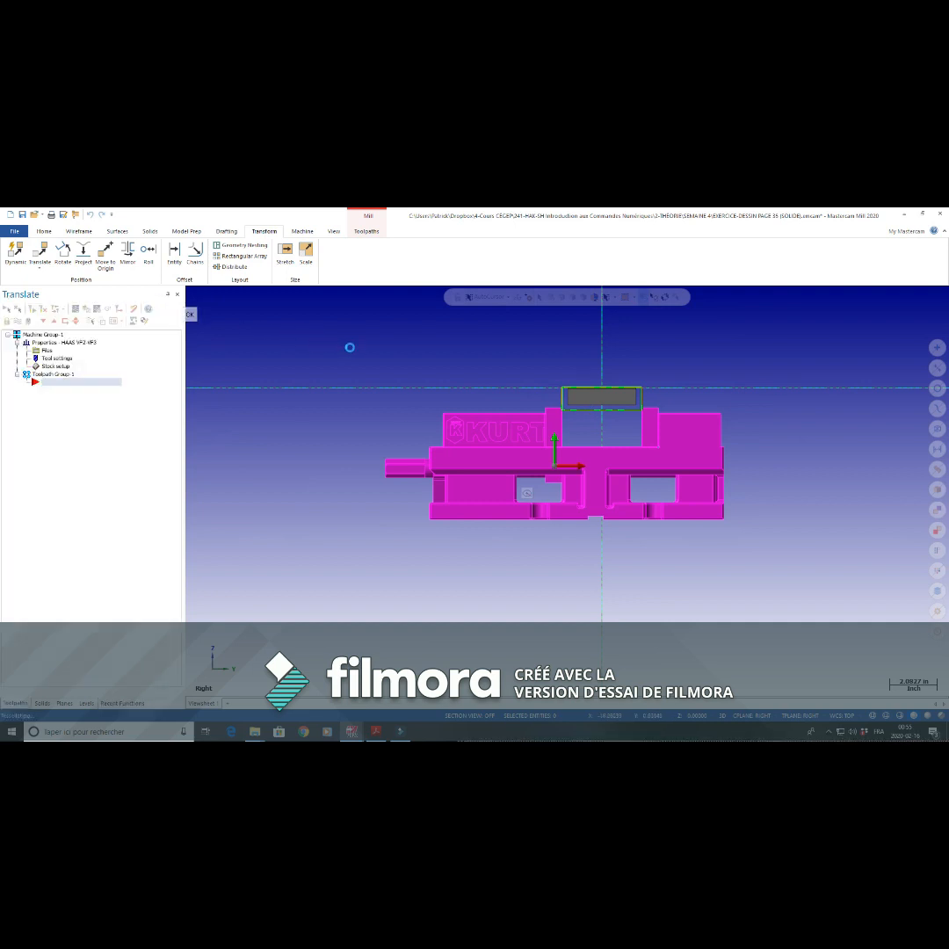
right_click(350, 343)
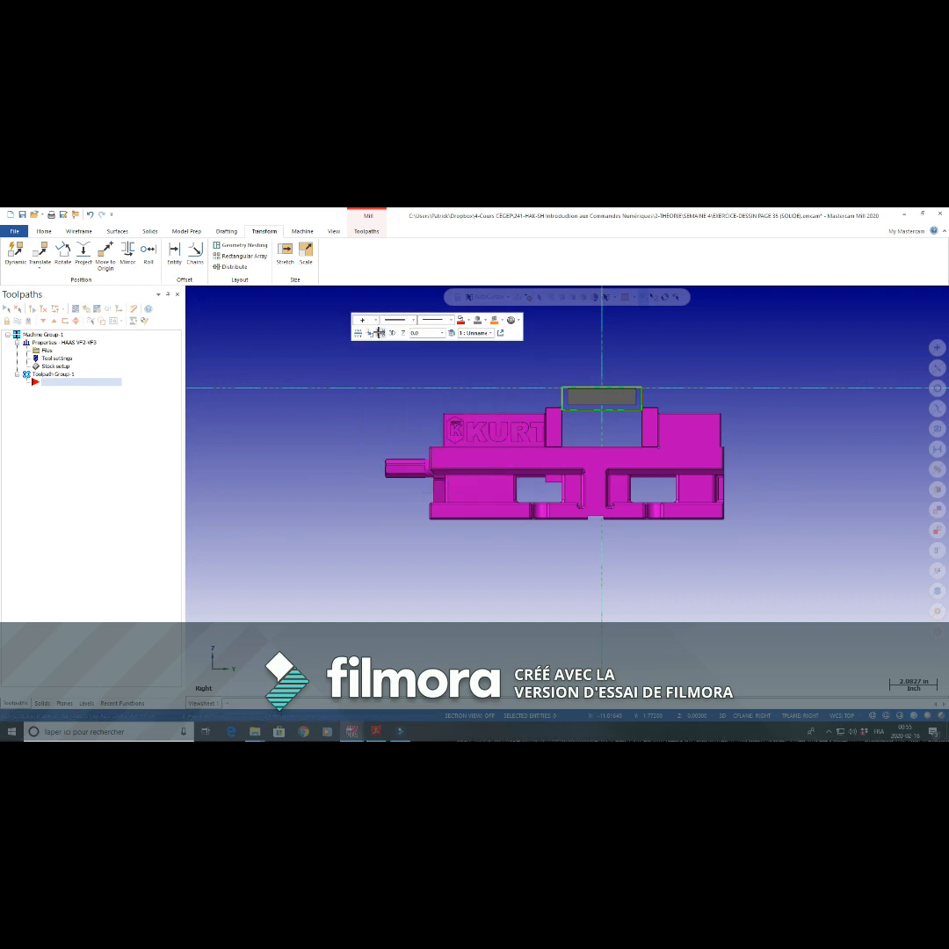
Verify the repositioned vise by analyzing the distance from its bed to the stock's bottom edge
scroll(610, 421, "up", 2)
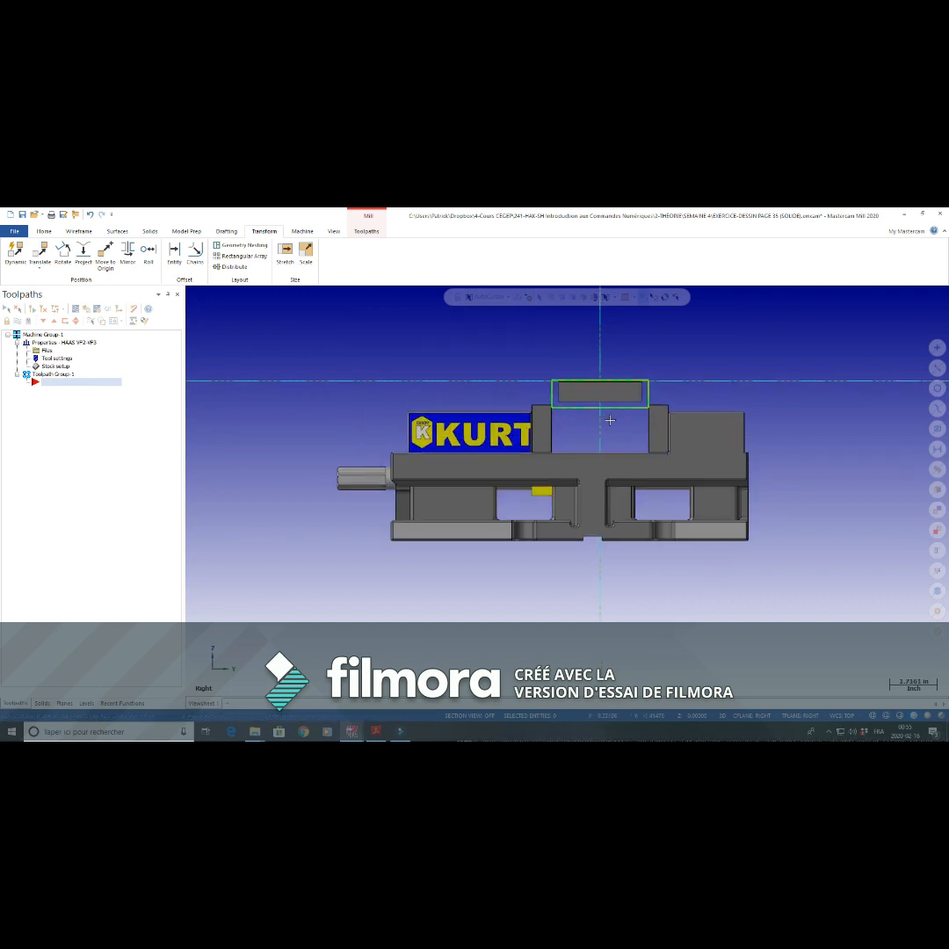
scroll(609, 421, "up", 3)
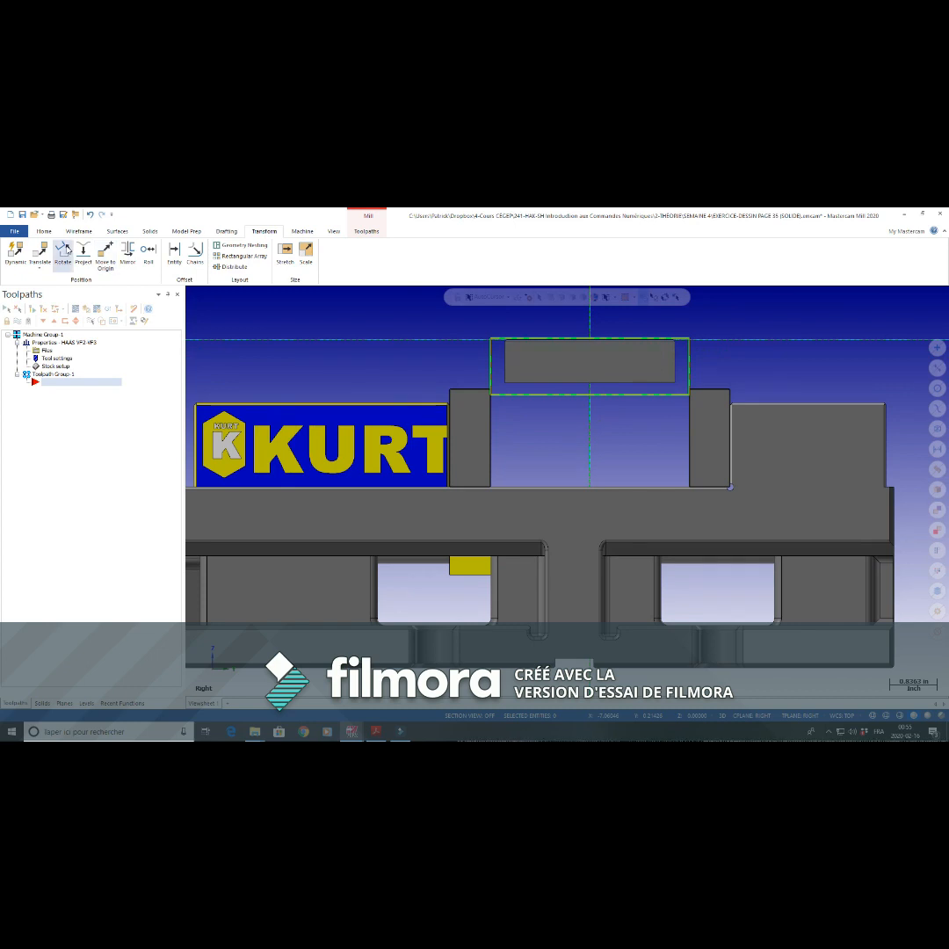
left_click(44, 231)
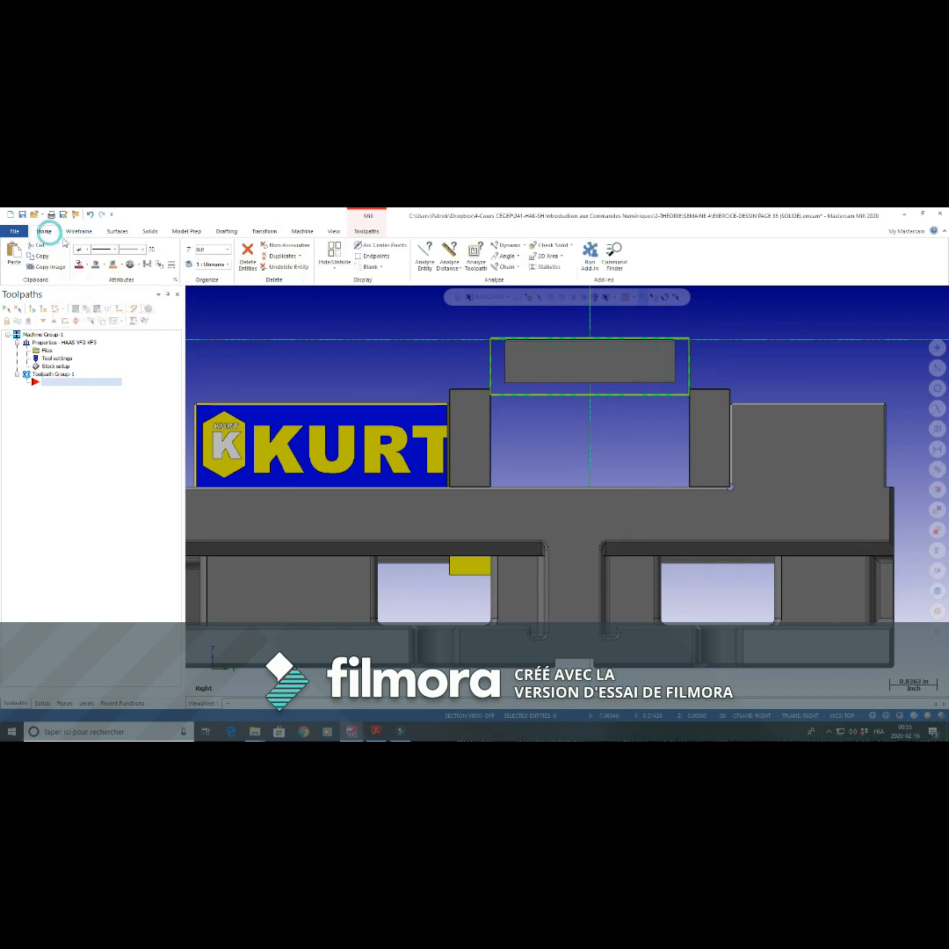
left_click(448, 254)
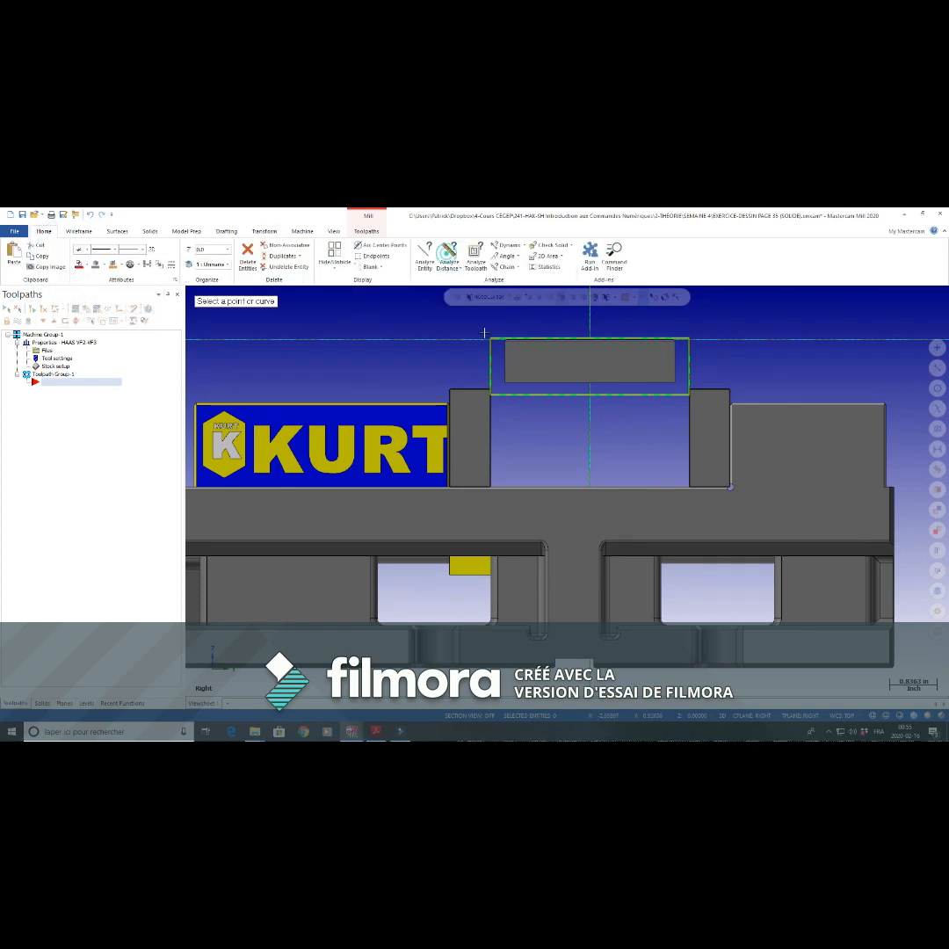
left_click(648, 488)
left_click(641, 396)
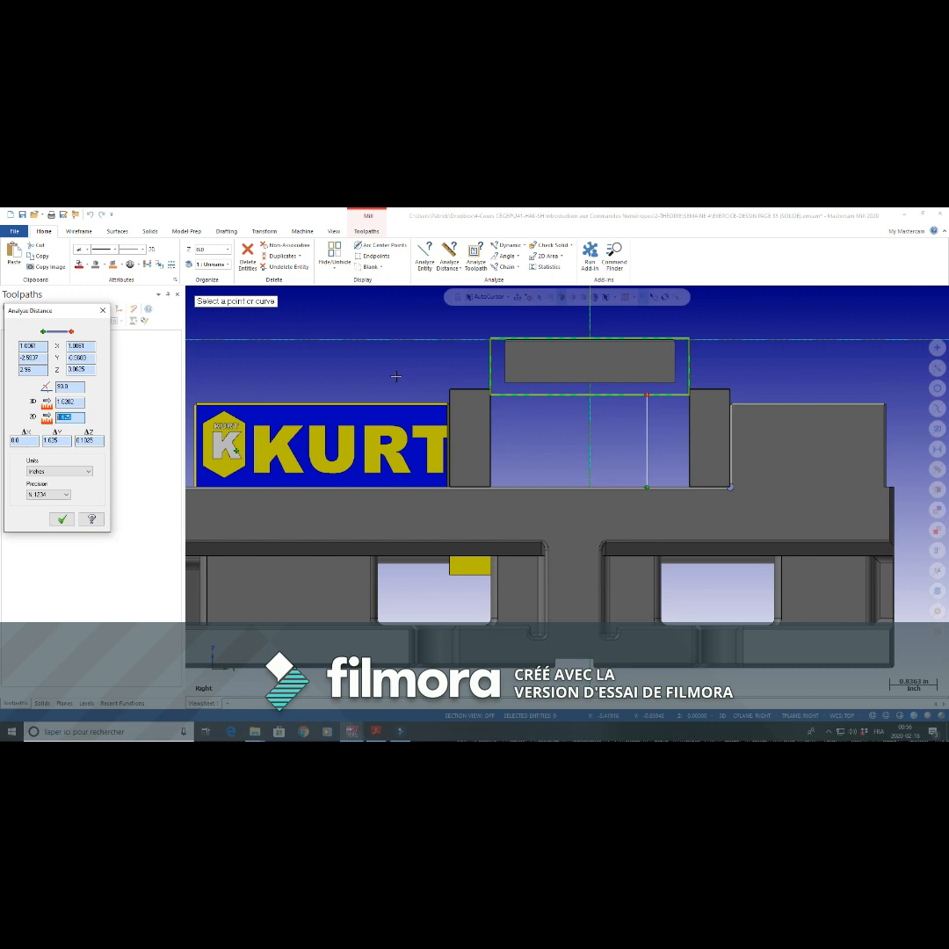
Close the distance analysis and inspect the vise around the stock in the Top, Front, Right and Isometric views
key("Escape")
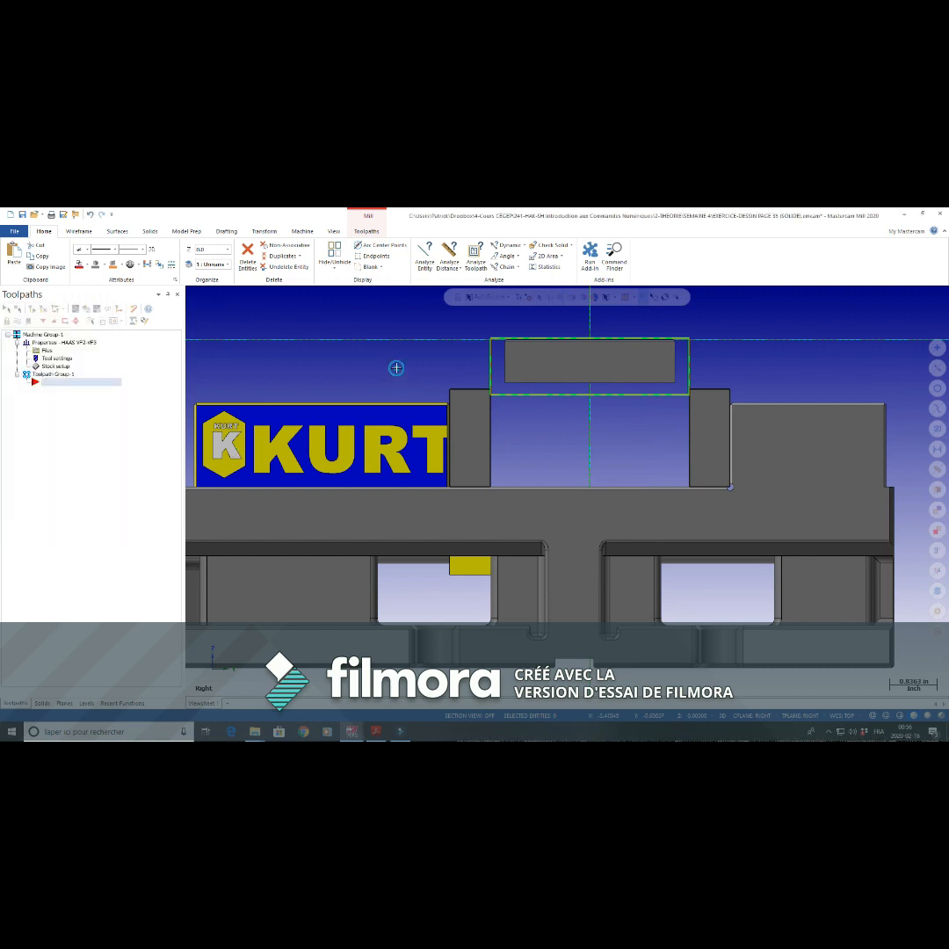
right_click(396, 370)
left_click(421, 422)
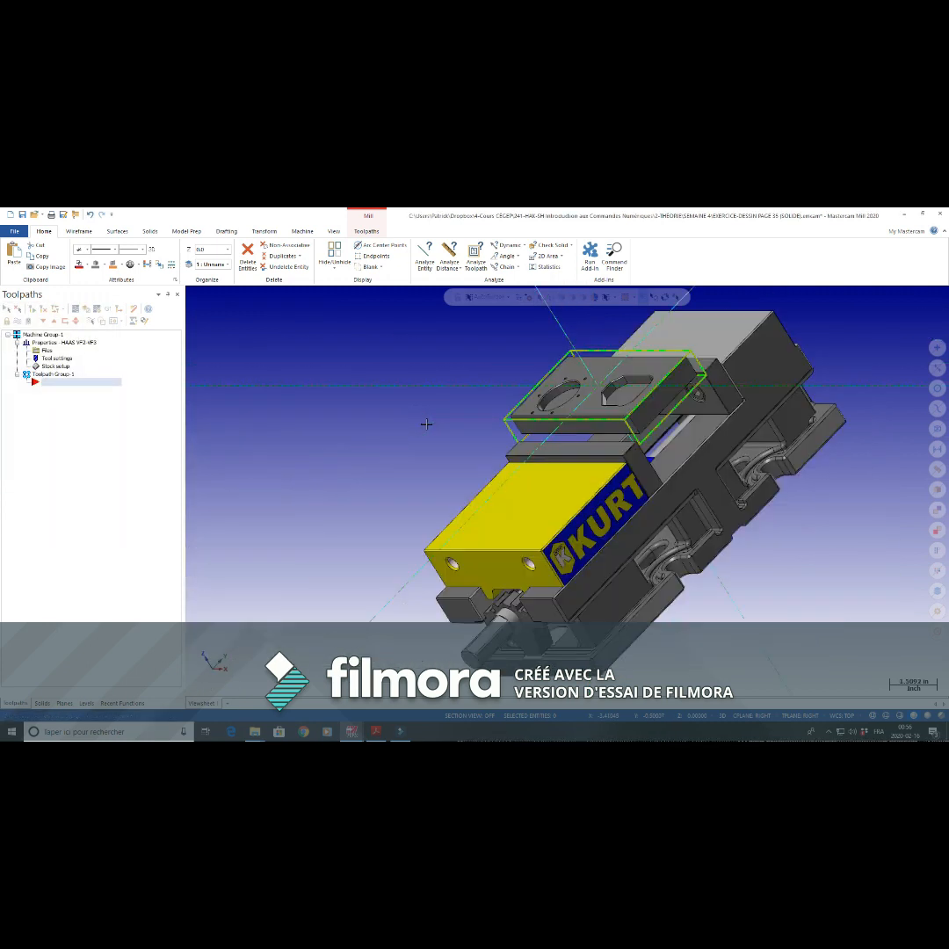
right_click(792, 388)
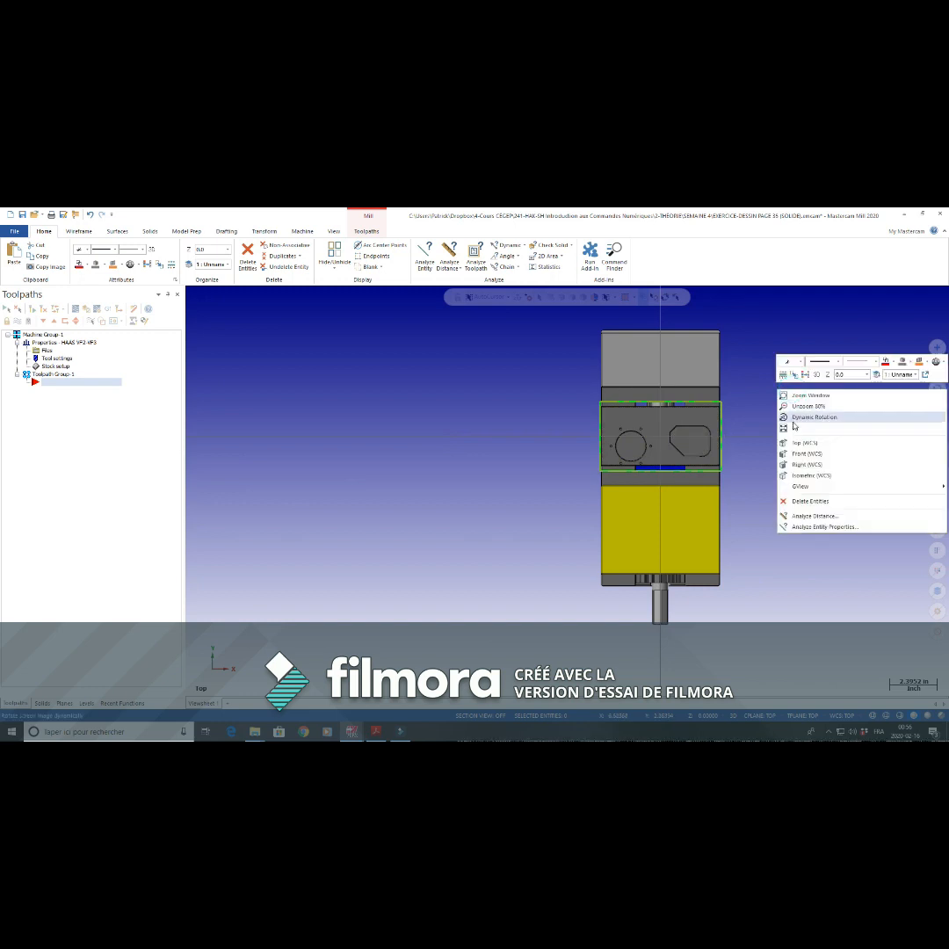
left_click(794, 453)
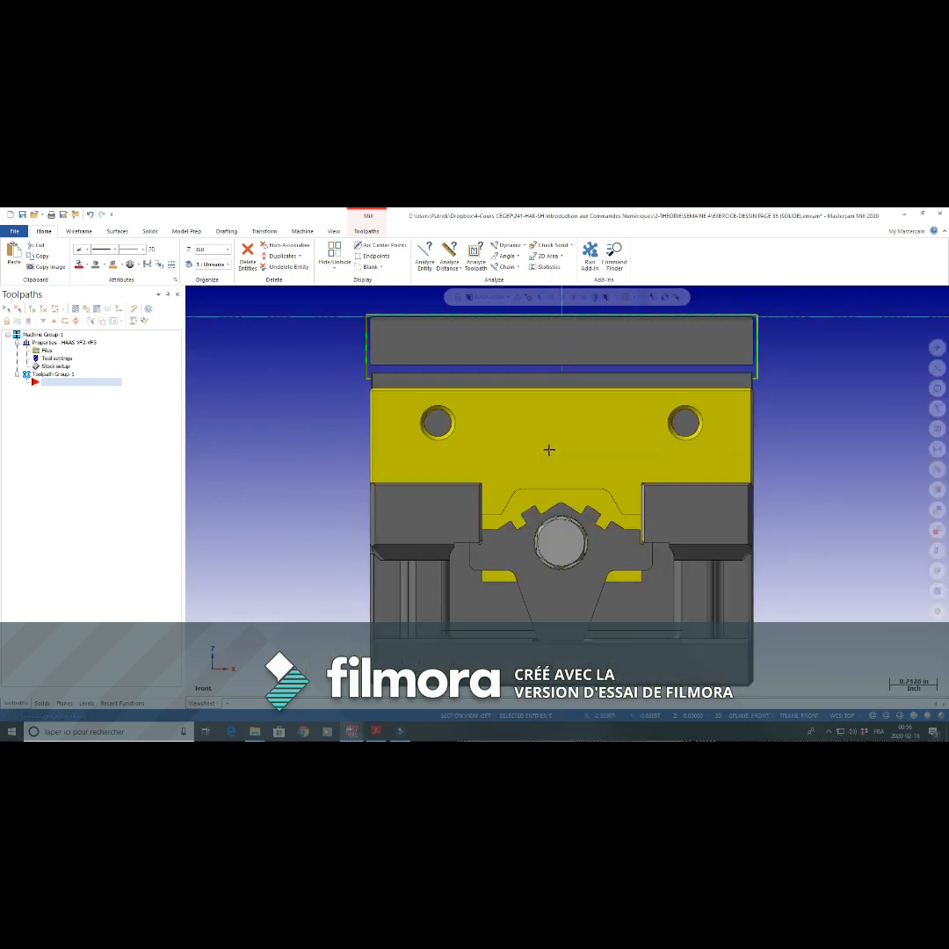
right_click(795, 406)
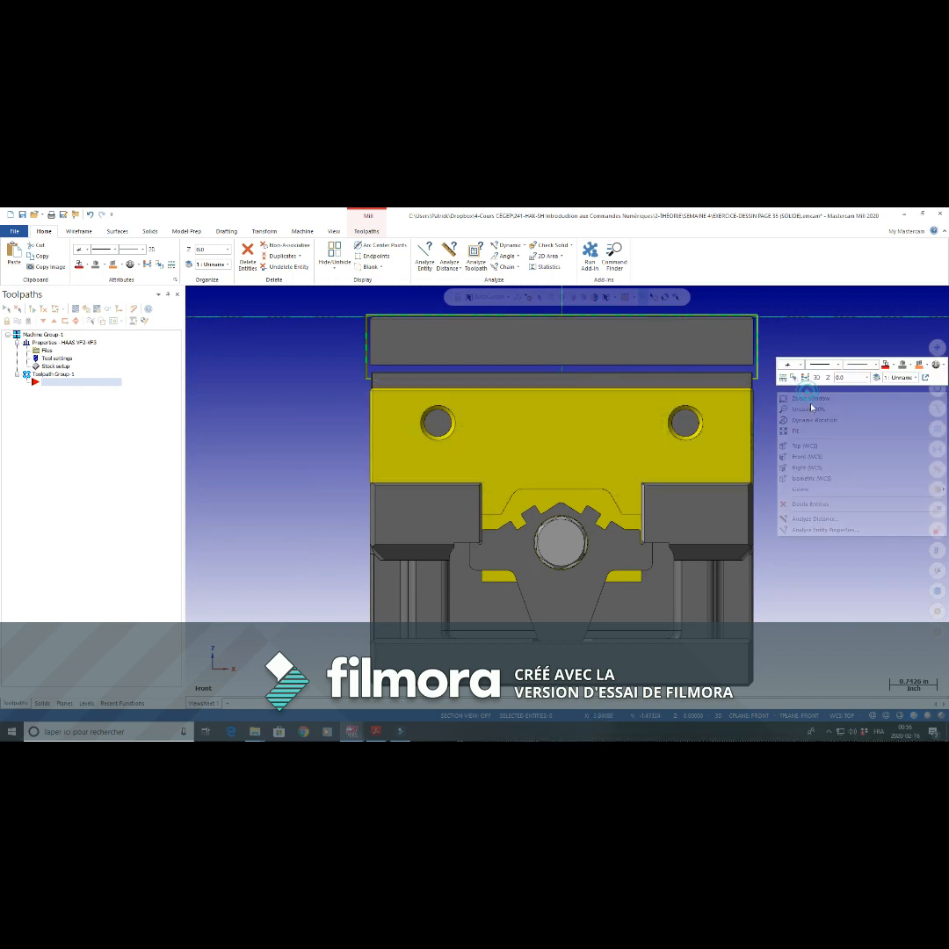
left_click(805, 467)
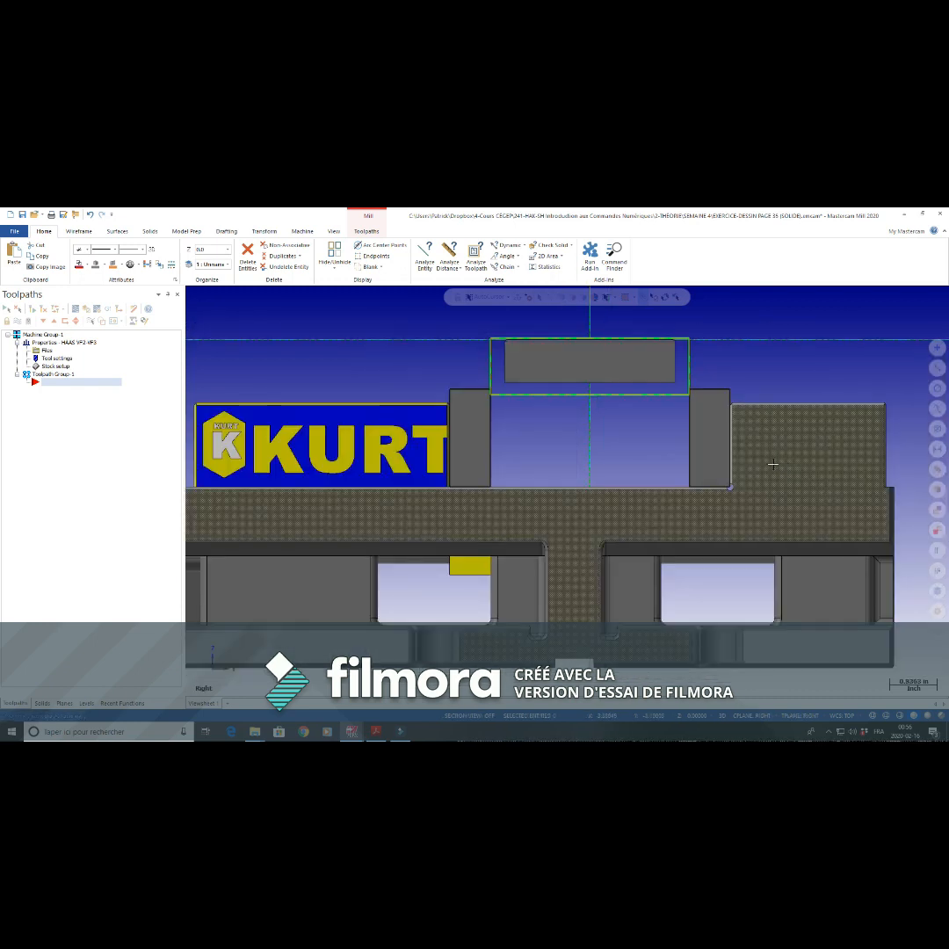
right_click(772, 373)
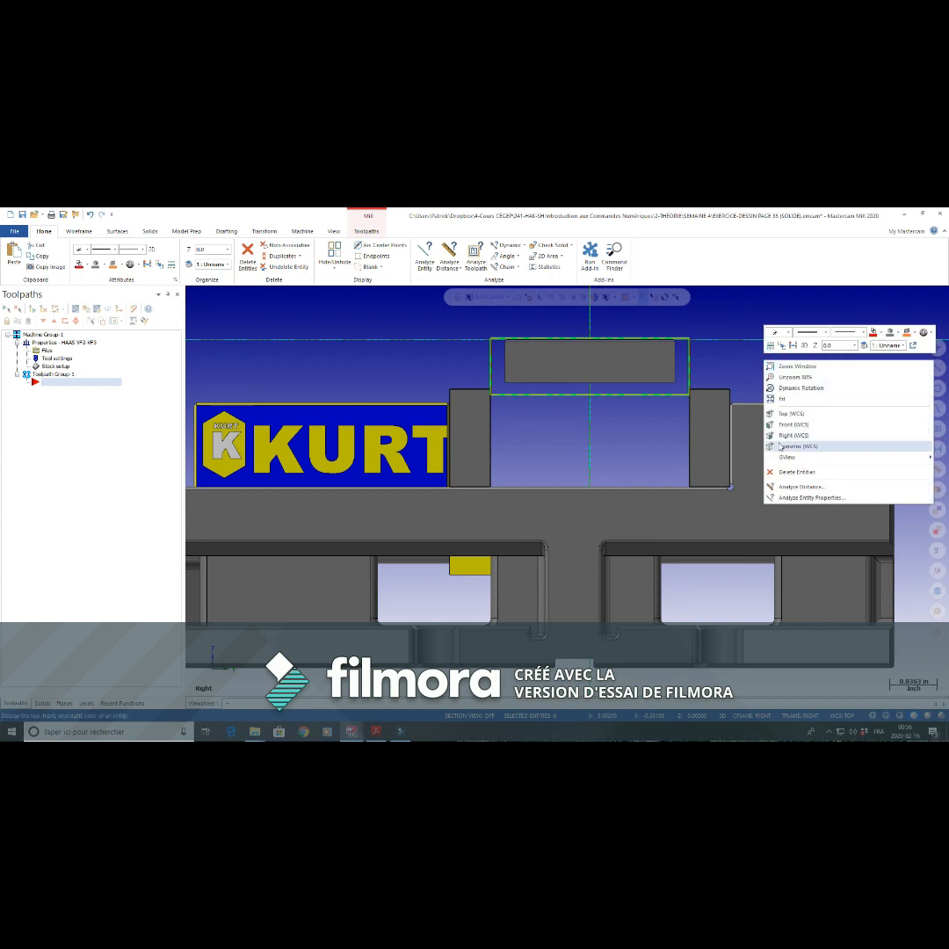
left_click(781, 447)
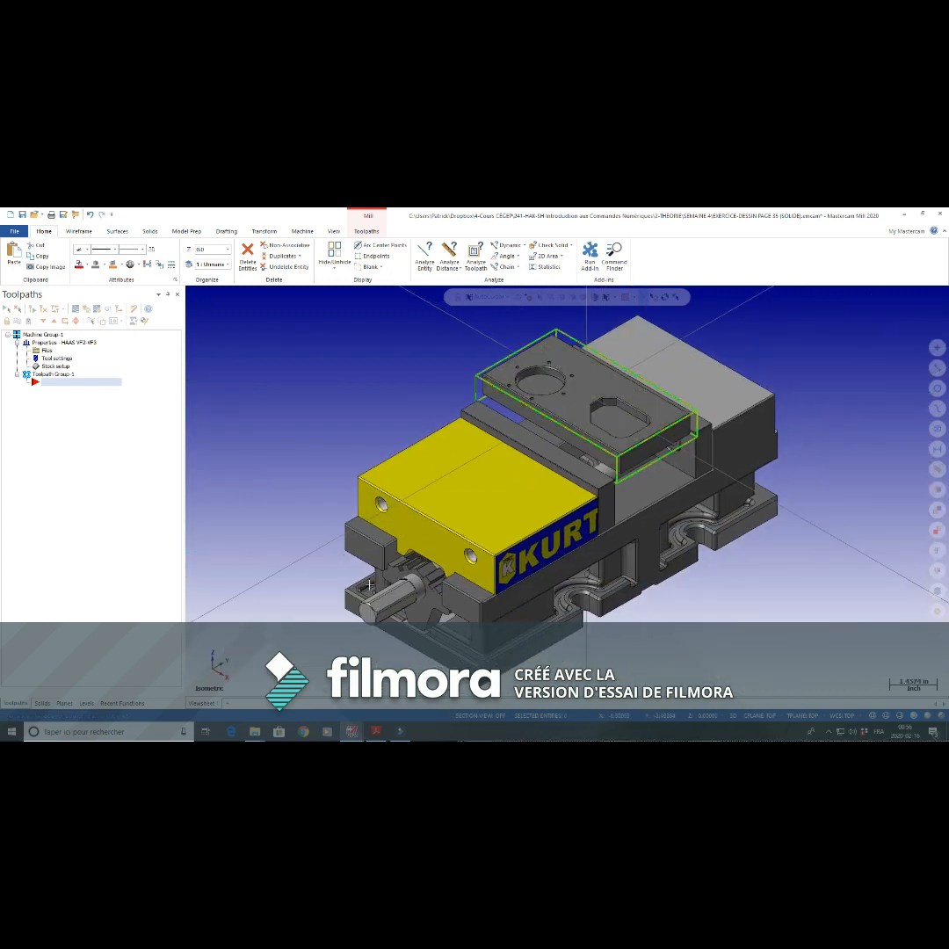
Switch to the exercise PDF in Adobe Acrobat Reader and review the Kurt vise figures, the Devoir instructions and the listed parts with their stock sizes
left_click(376, 731)
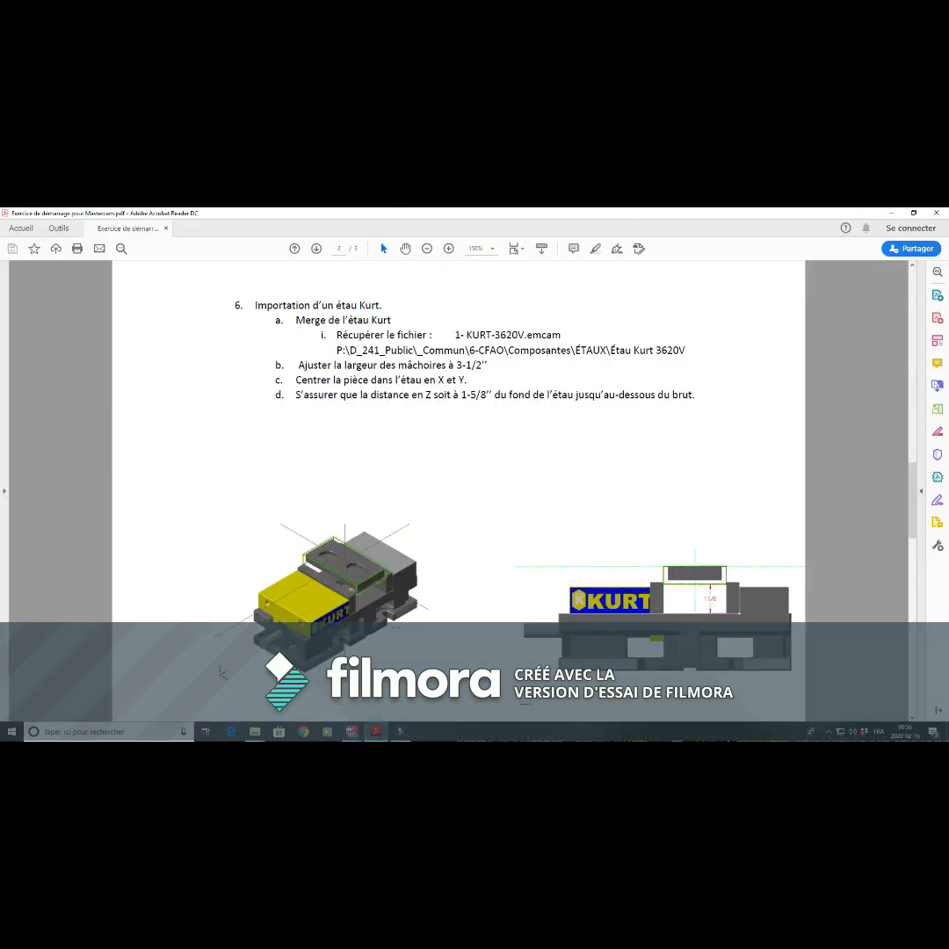
scroll(466, 531, "down", 10)
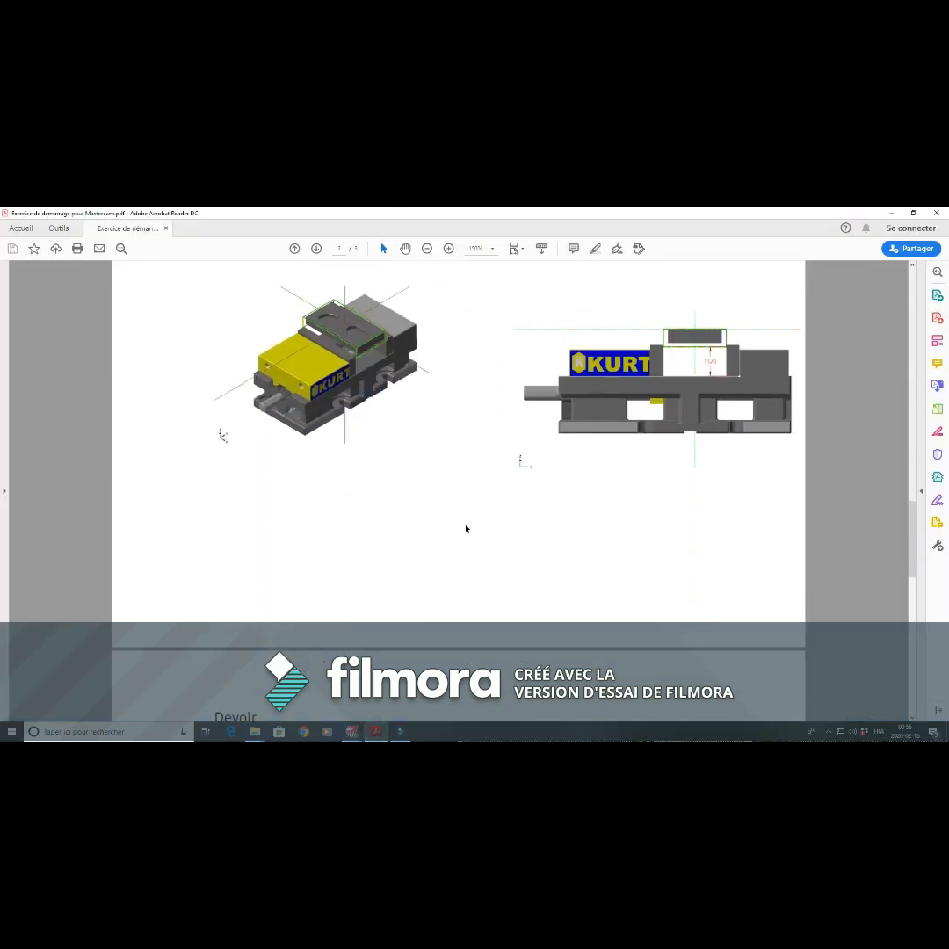
scroll(465, 524, "down", 4)
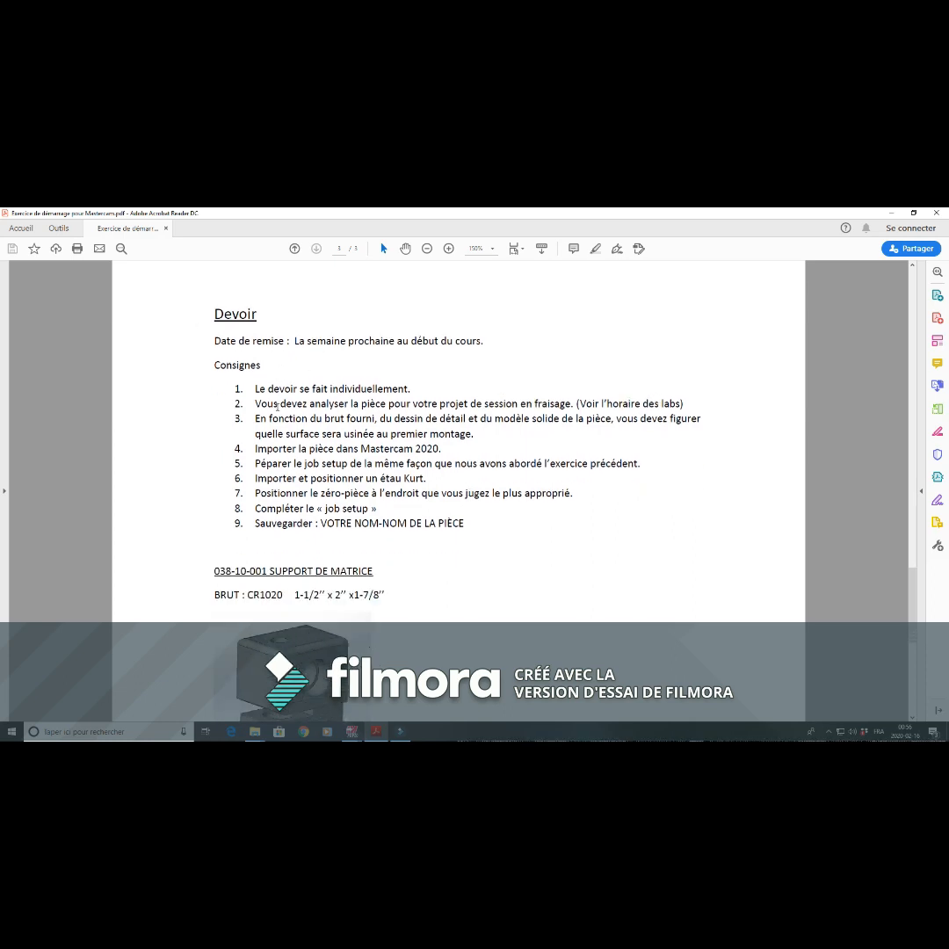
scroll(482, 538, "down", 2)
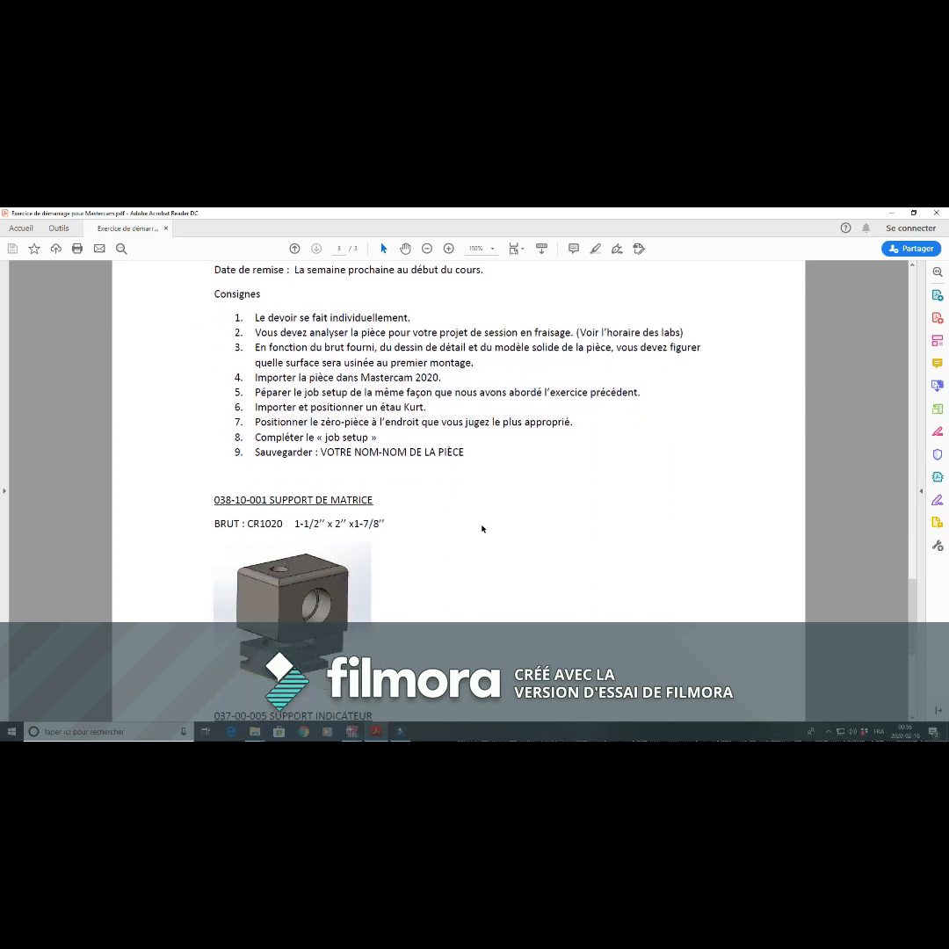
scroll(470, 517, "up", 1)
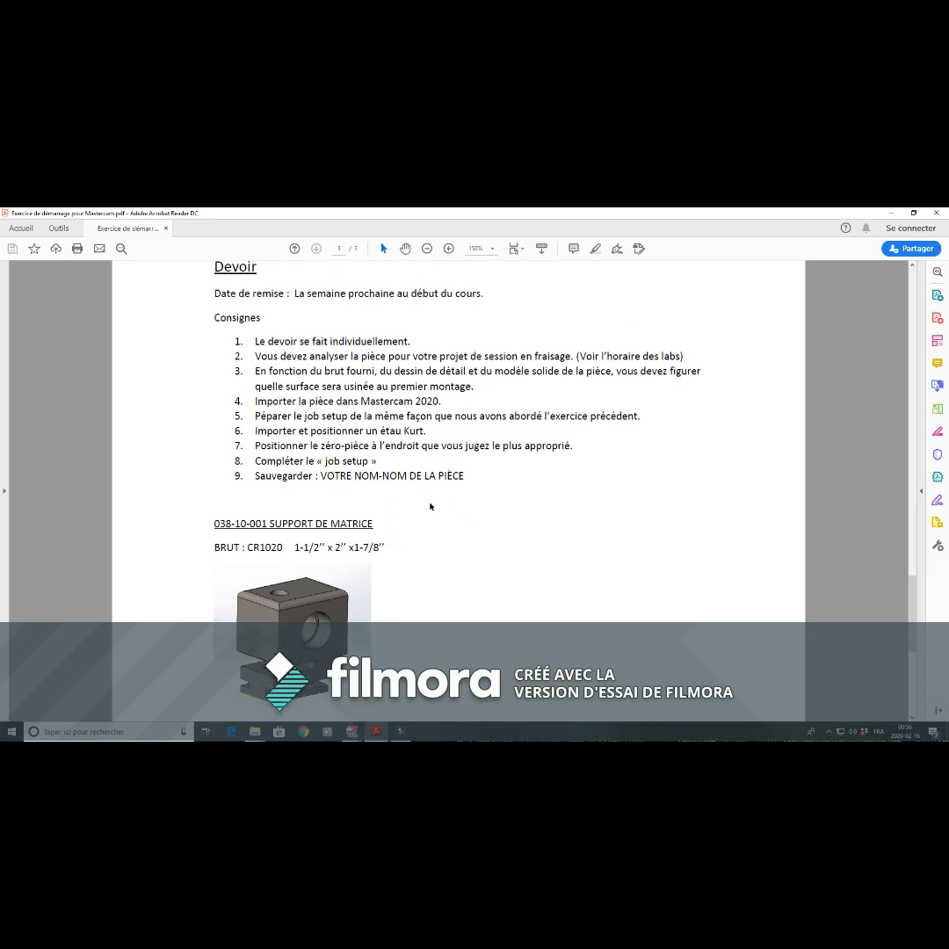
scroll(440, 559, "down", 5)
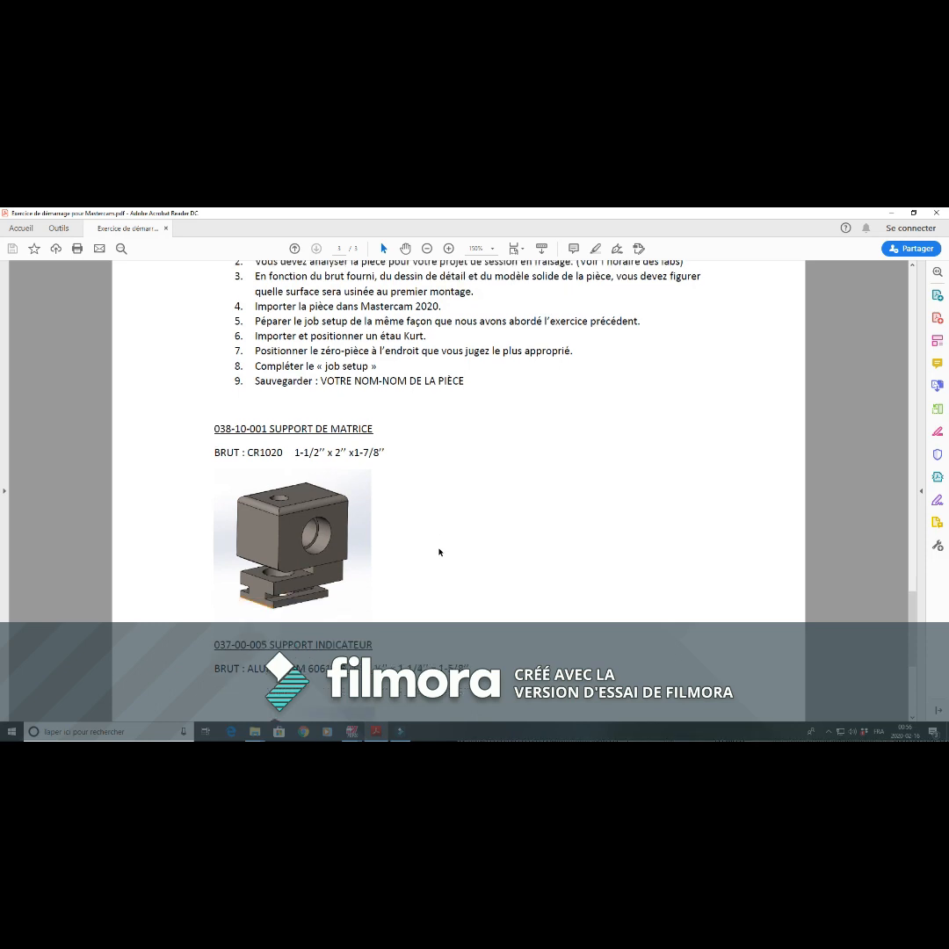
scroll(439, 552, "down", 1)
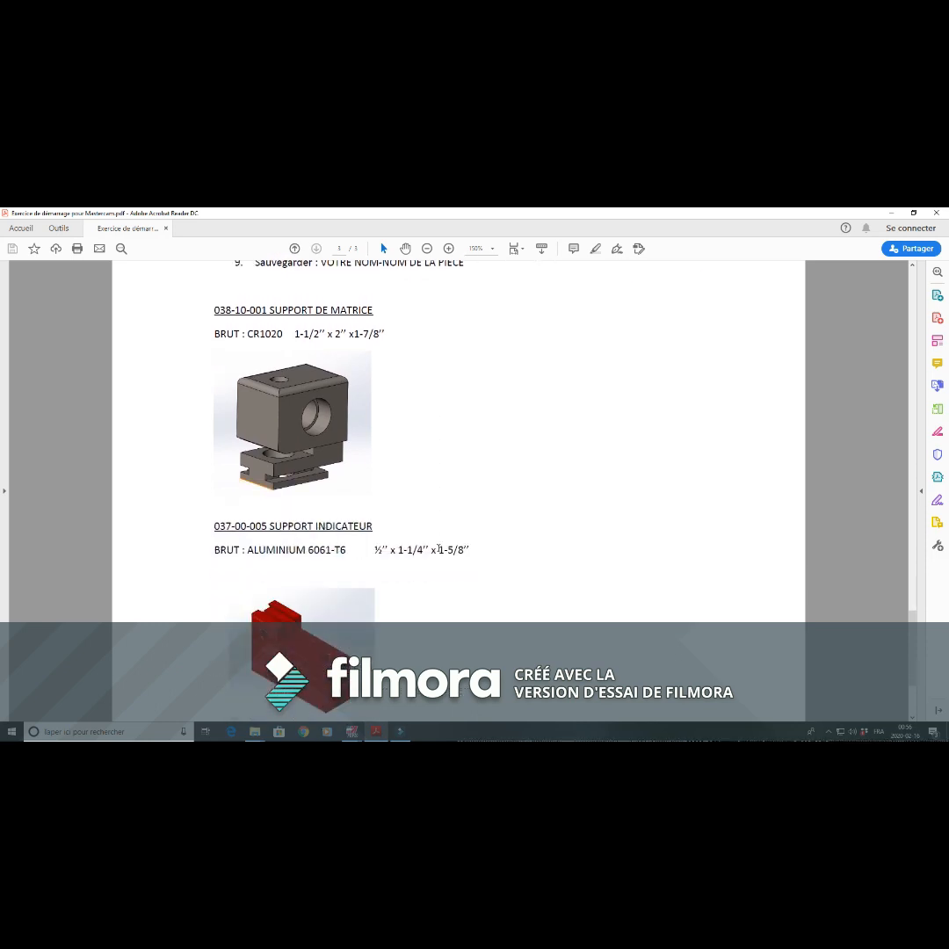
scroll(448, 554, "down", 2)
scroll(526, 562, "up", 17)
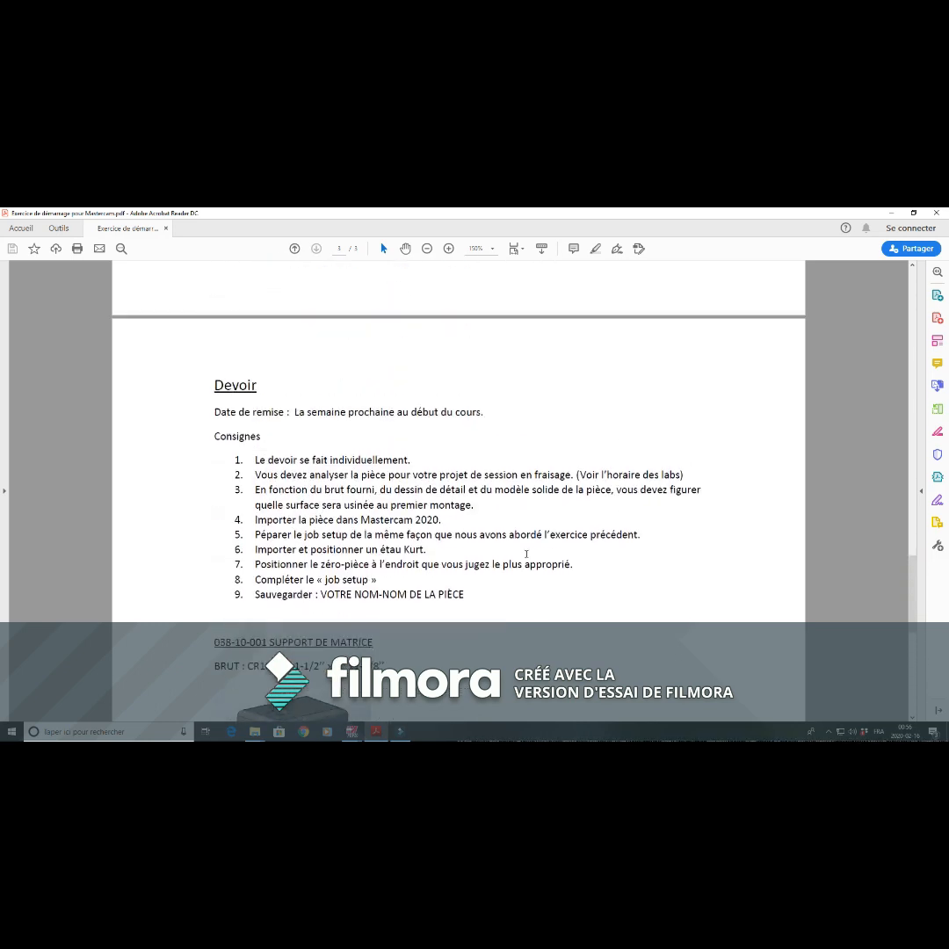